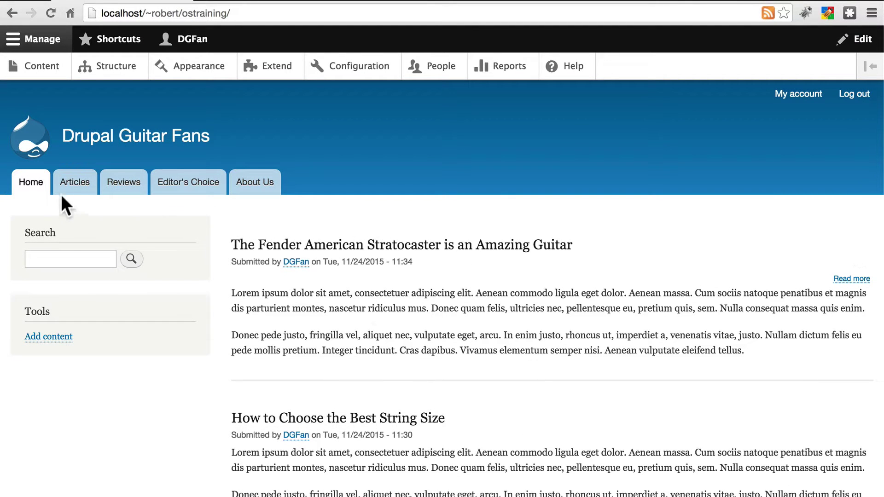
Bring the site plan notes forward and review line 12.
key(super+Tab)
key(super+Tab)
click(409, 214)
key(h)
key(h)
key(l)
key(l)
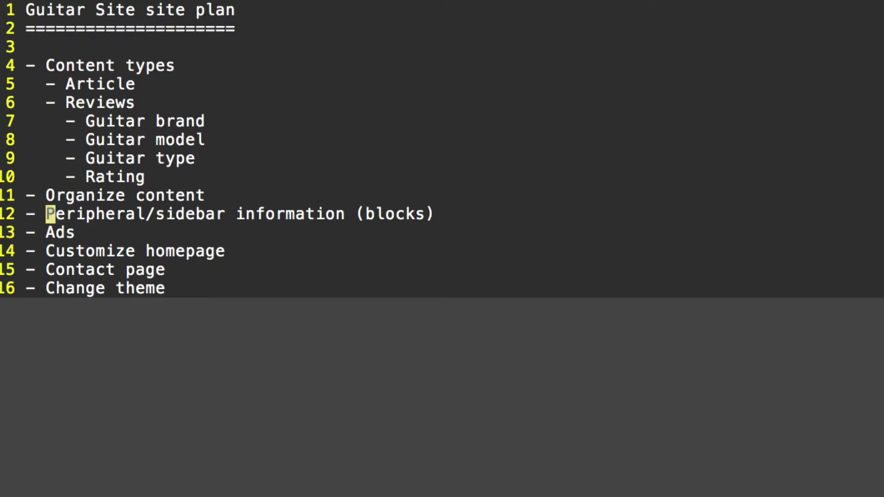
key(h)
key(h)
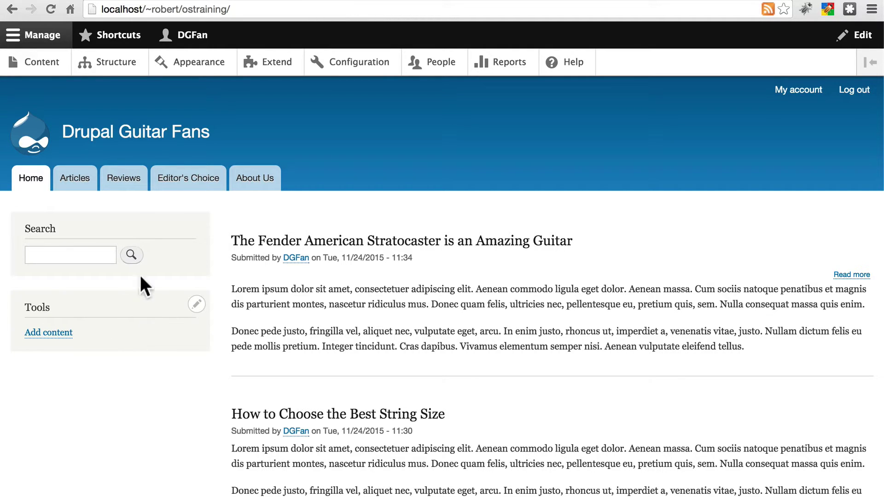
Open the Block layout page under Structure and scroll through the Bartik regions.
click(109, 64)
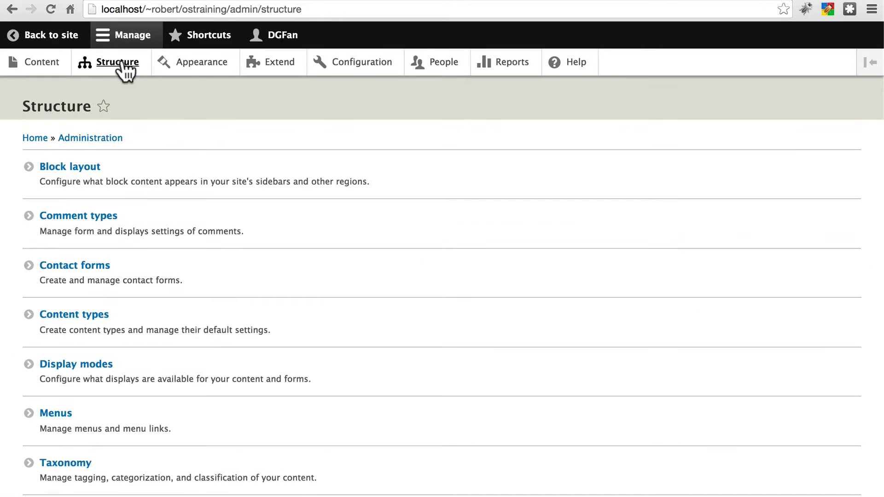
click(56, 168)
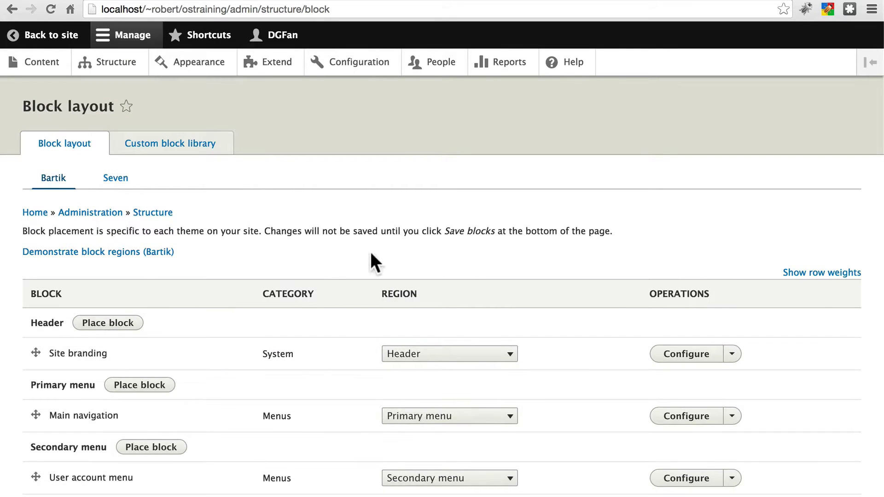
scroll(331, 250, down, 12)
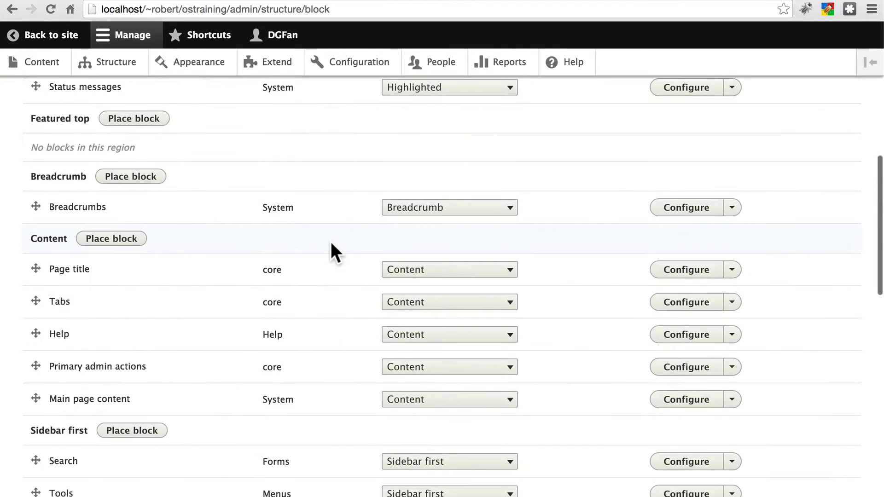
scroll(330, 242, down, 1)
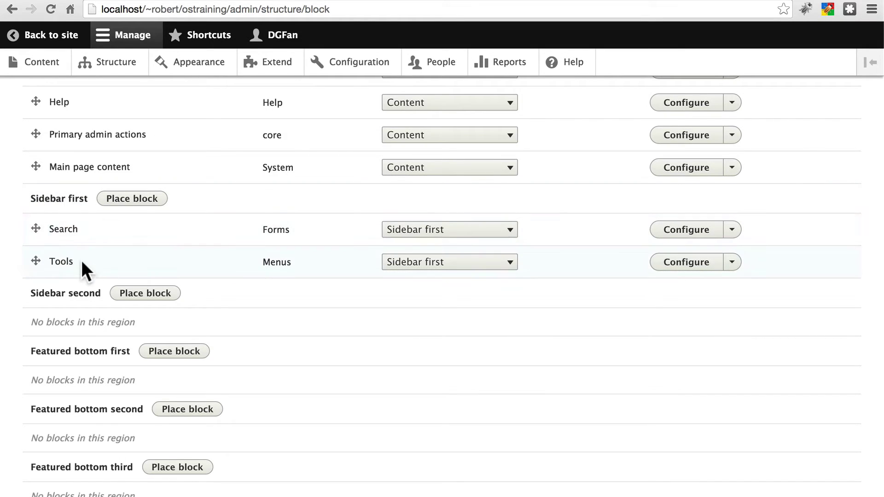
Browse the blocks available for Sidebar first, then close the list without placing one.
click(132, 197)
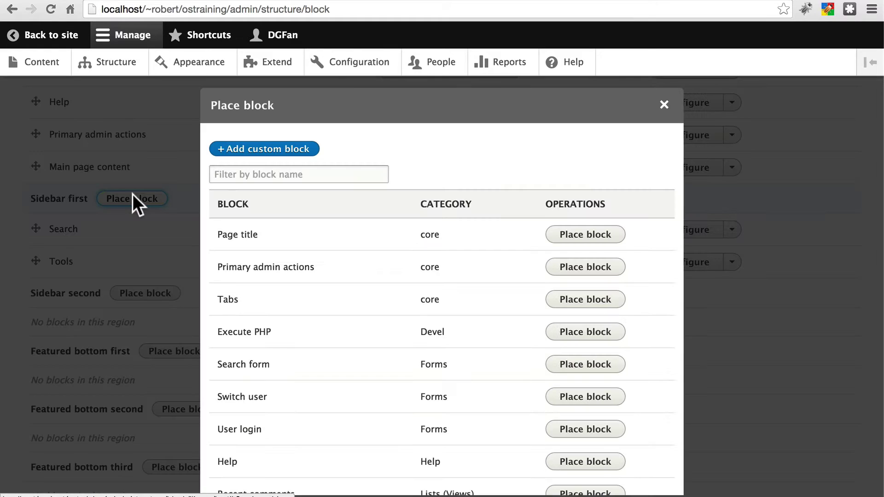
scroll(288, 224, down, 10)
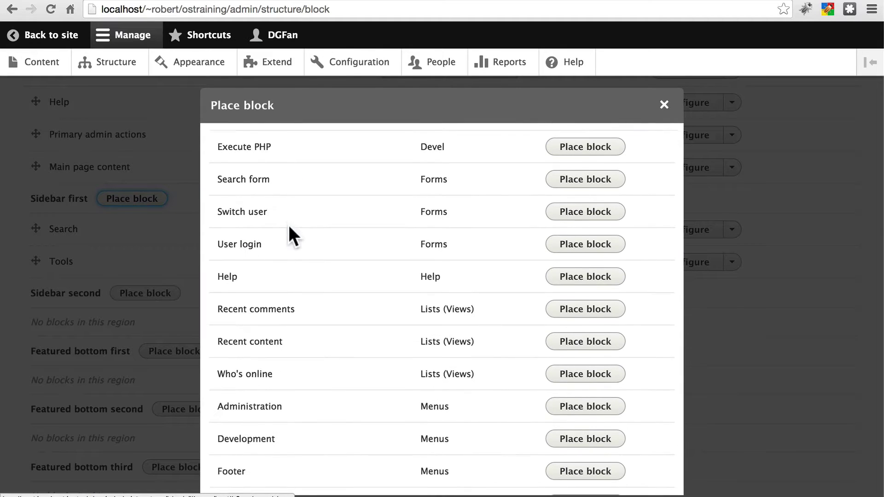
scroll(289, 225, down, 3)
scroll(288, 222, up, 8)
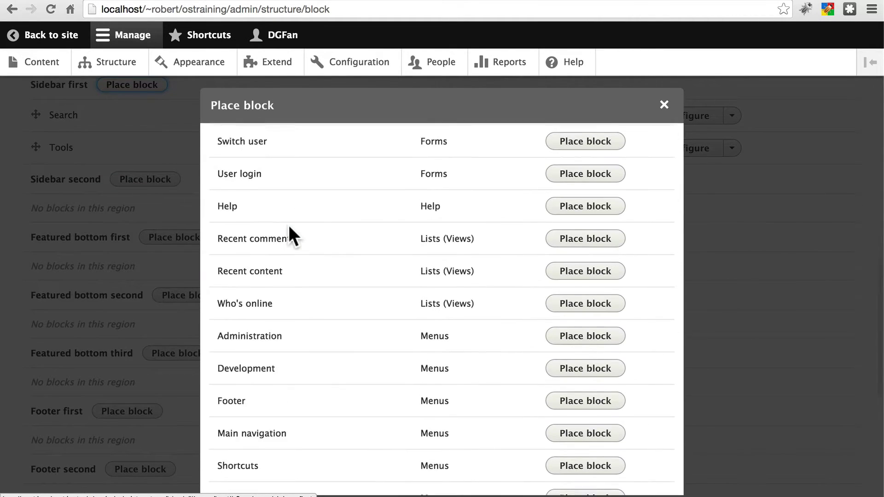
scroll(288, 223, up, 2)
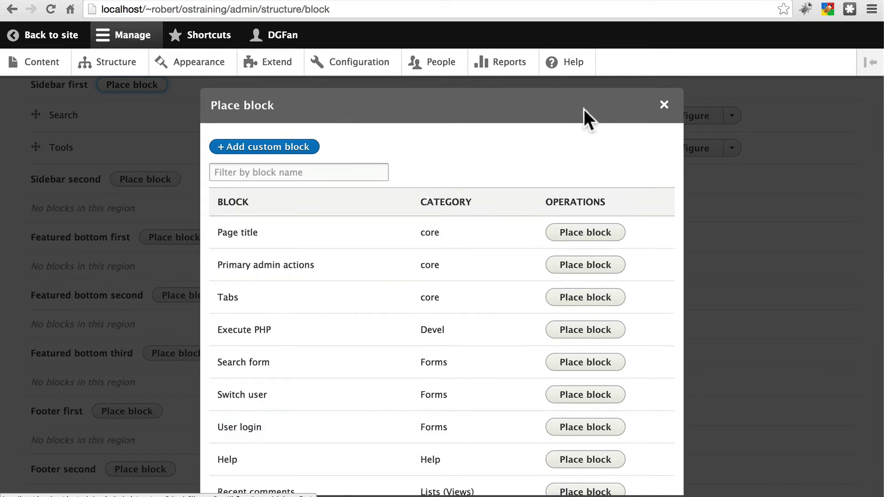
click(663, 104)
scroll(361, 266, up, 15)
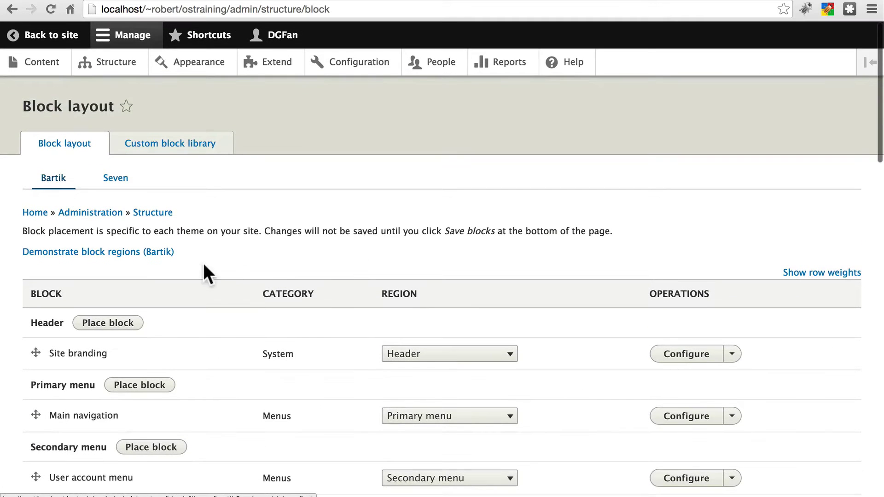
click(116, 254)
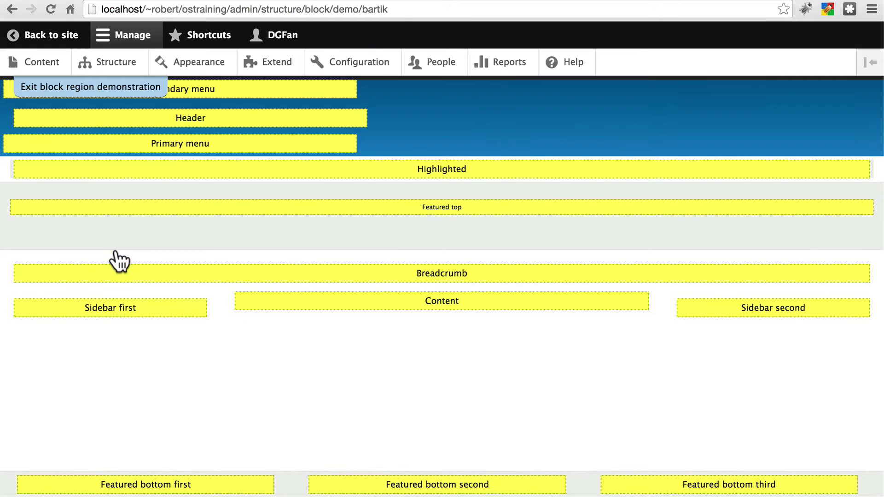
scroll(395, 295, down, 5)
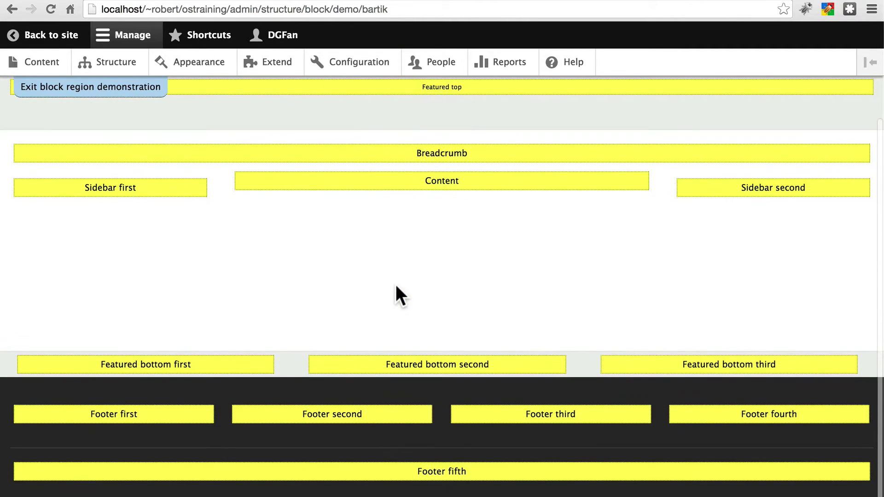
scroll(342, 339, up, 5)
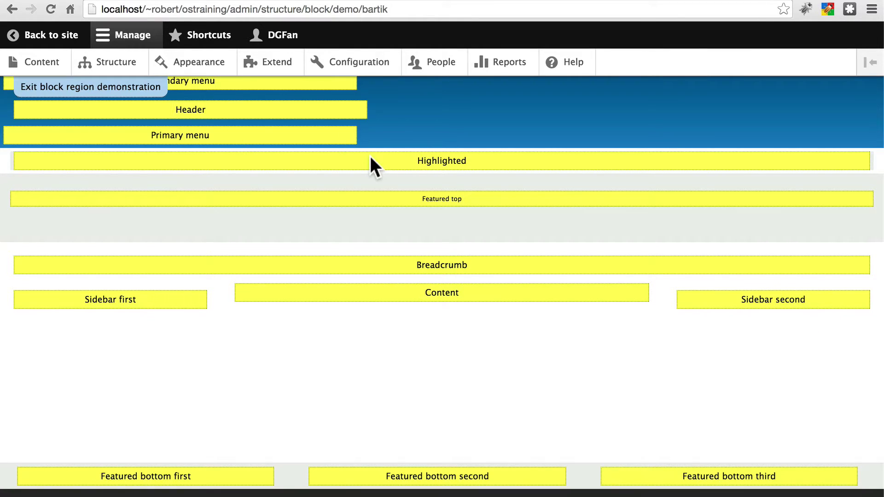
scroll(371, 156, down, 5)
scroll(371, 157, up, 5)
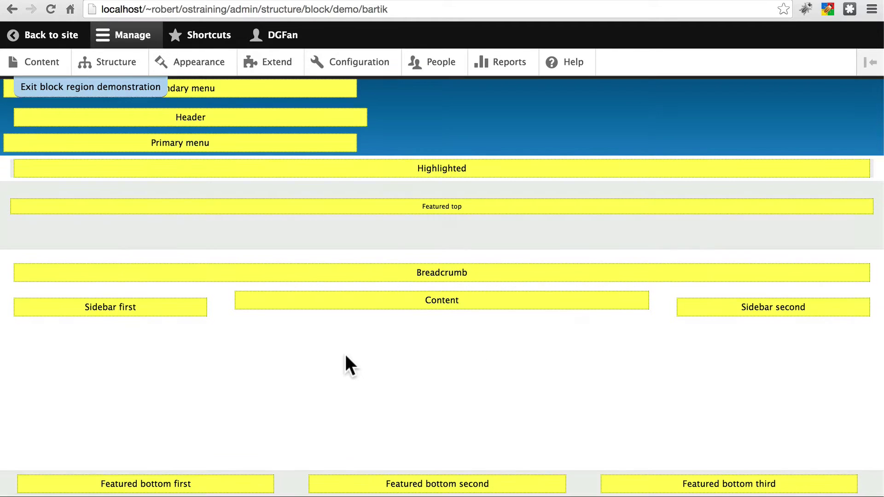
scroll(304, 340, down, 3)
scroll(266, 322, up, 3)
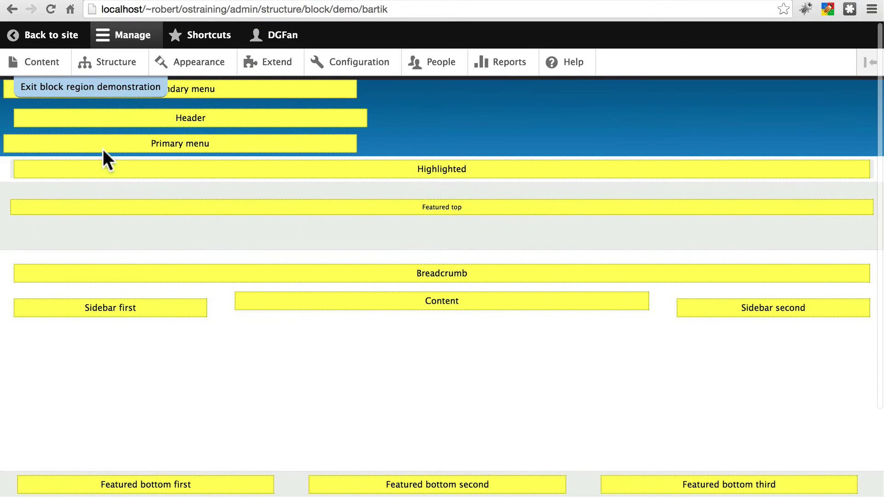
click(70, 90)
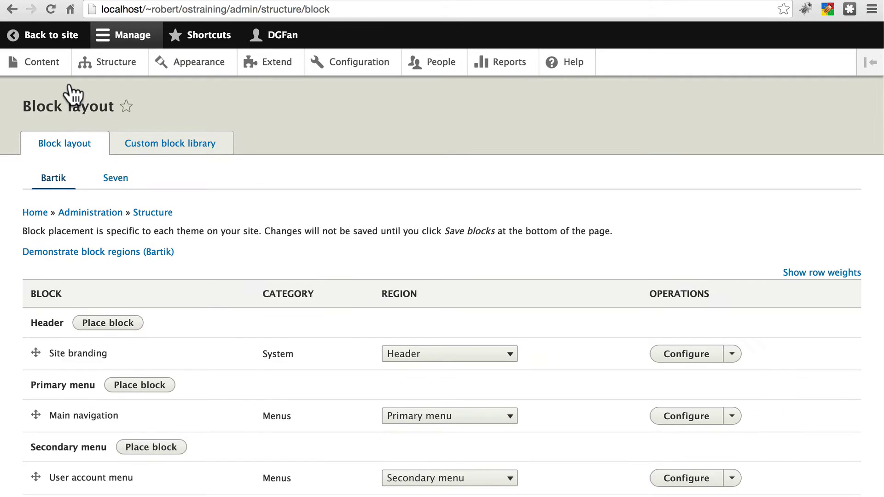
Browse the blocks available for the Header region, then close the list.
click(124, 326)
scroll(362, 279, down, 12)
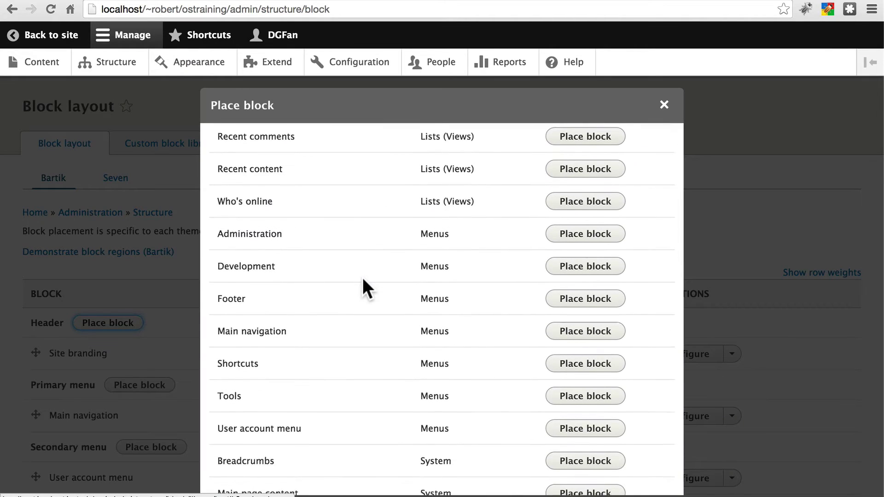
scroll(363, 277, up, 10)
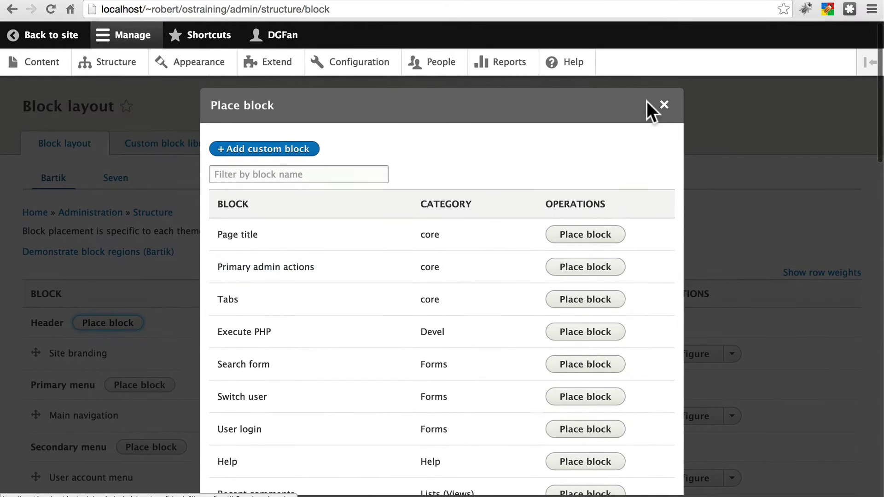
click(664, 105)
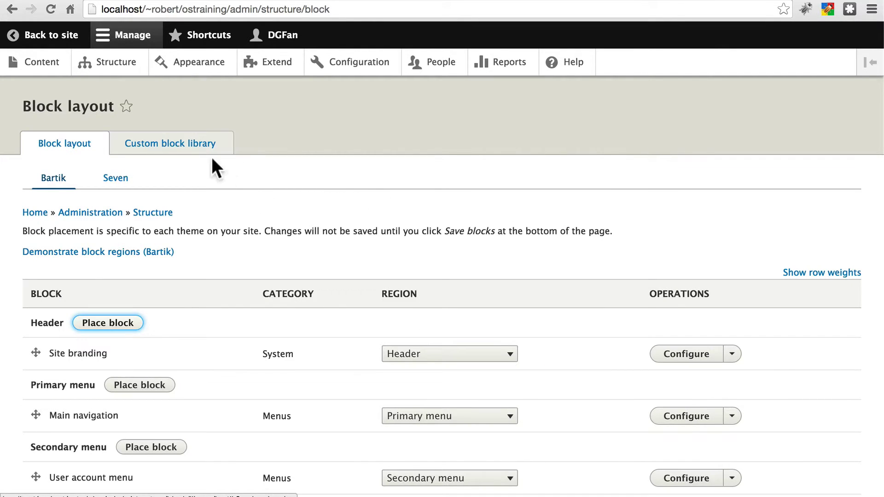
Look over the new custom block form in the custom block library without saving.
click(167, 146)
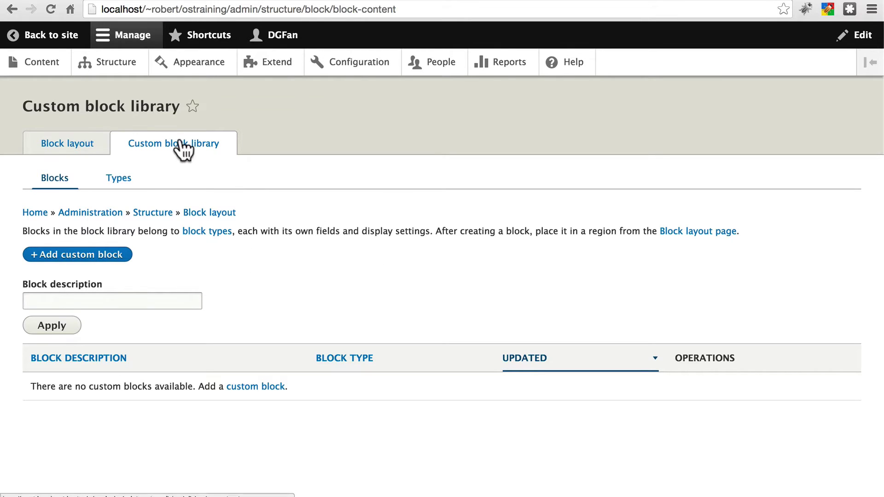
click(83, 257)
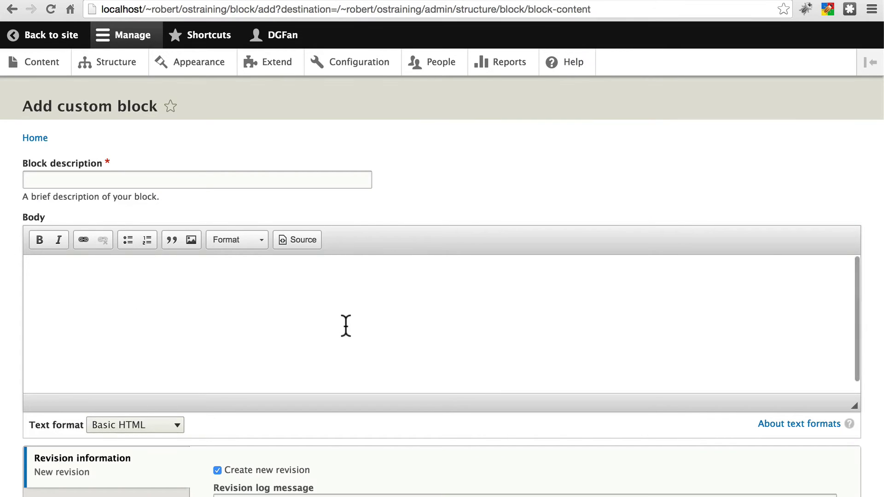
click(347, 180)
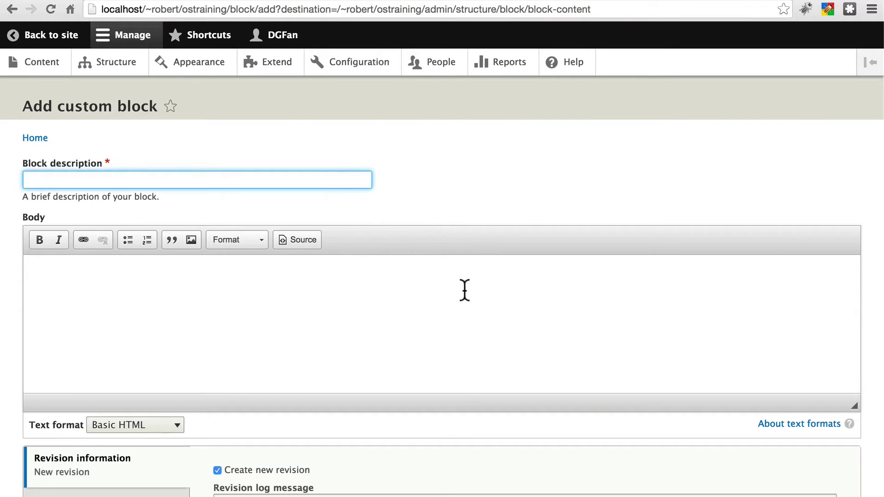
click(426, 315)
scroll(488, 199, down, 5)
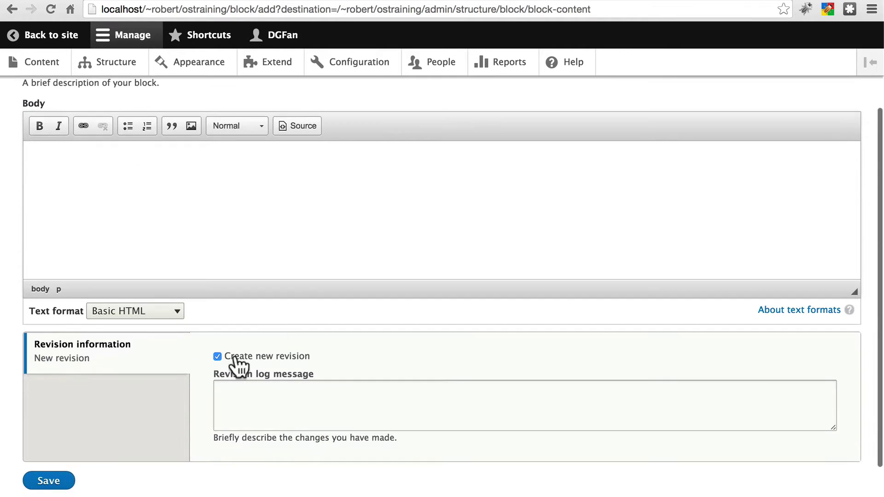
scroll(349, 357, up, 5)
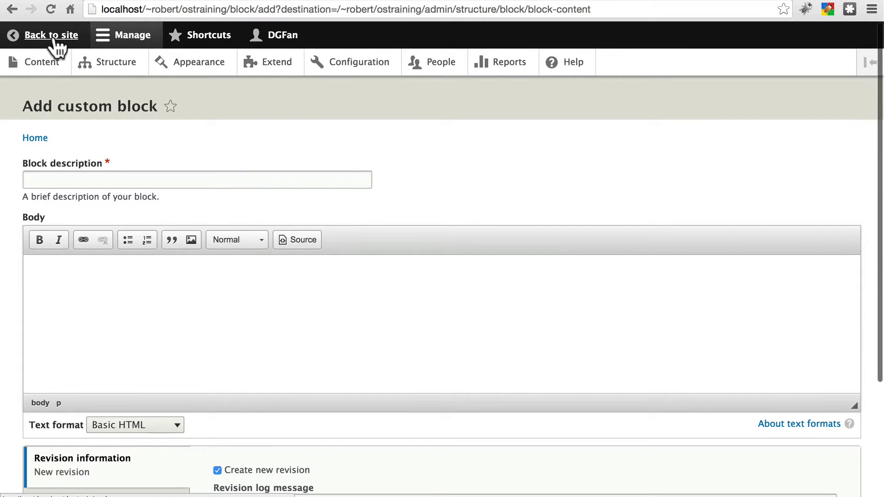
Return to Block layout and browse the Header region's available blocks again.
click(12, 9)
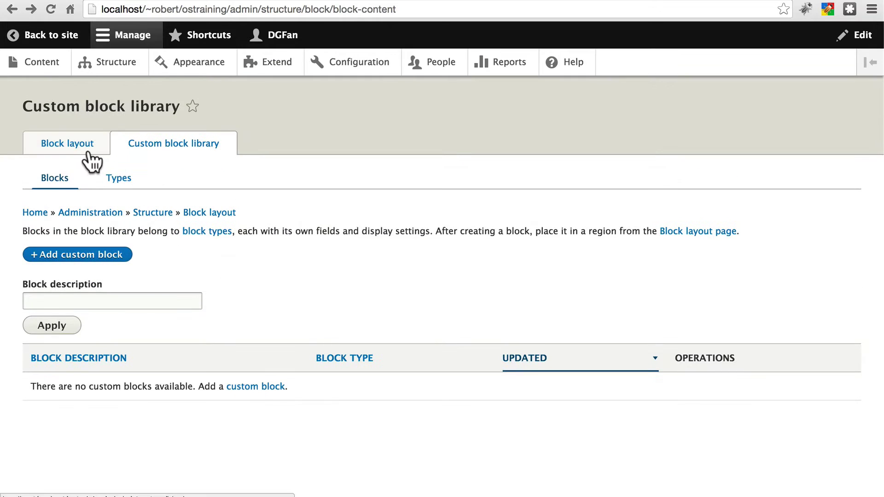
click(55, 146)
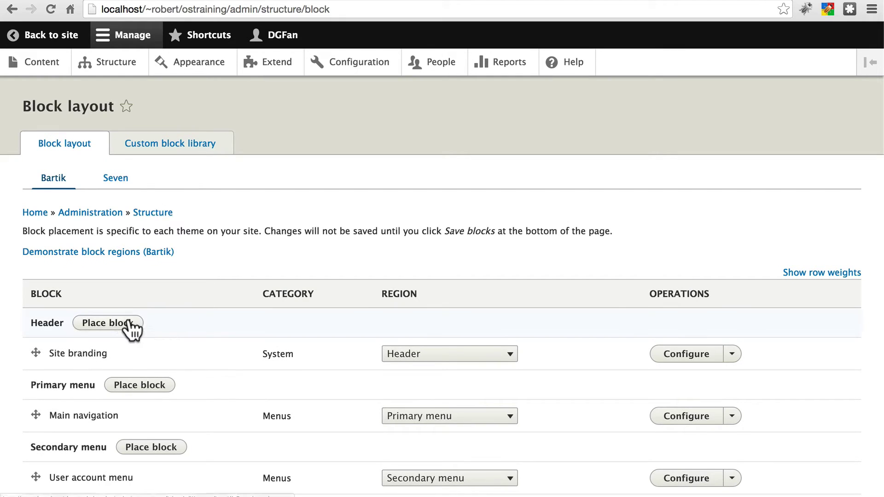
click(123, 325)
scroll(368, 277, down, 5)
scroll(352, 253, down, 3)
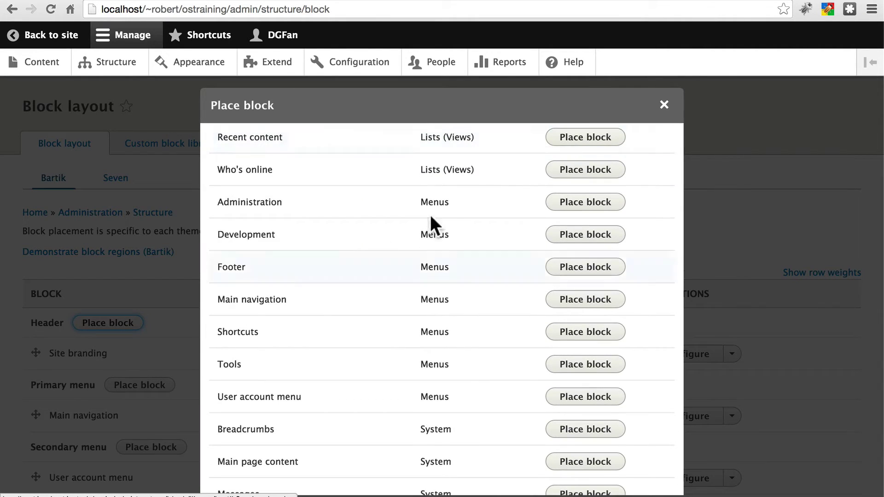
click(664, 105)
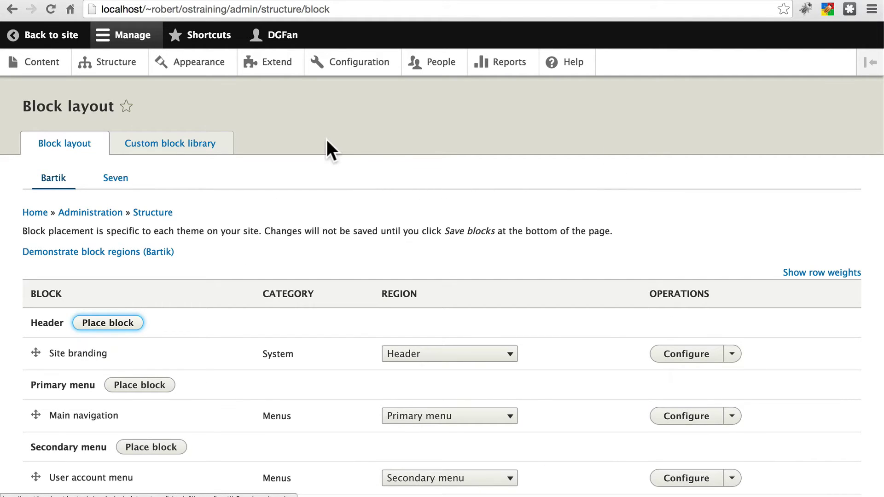
Go to the Views listing under Structure.
click(122, 64)
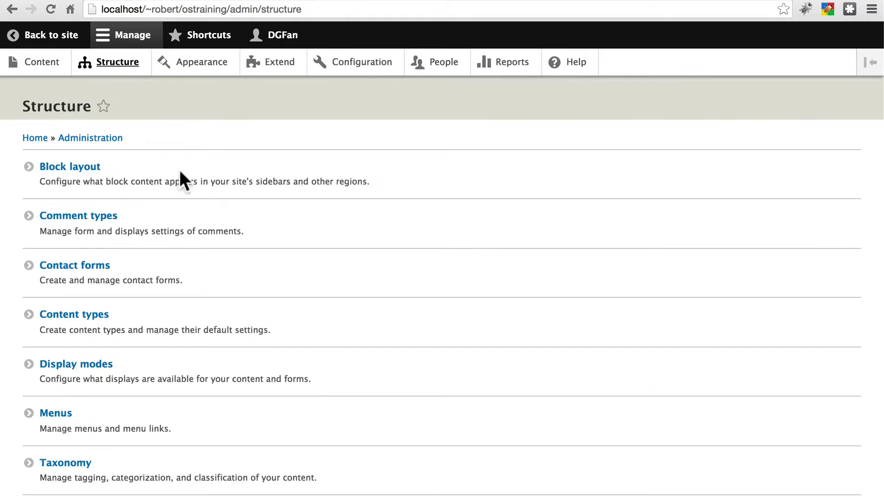
scroll(223, 240, down, 5)
click(77, 411)
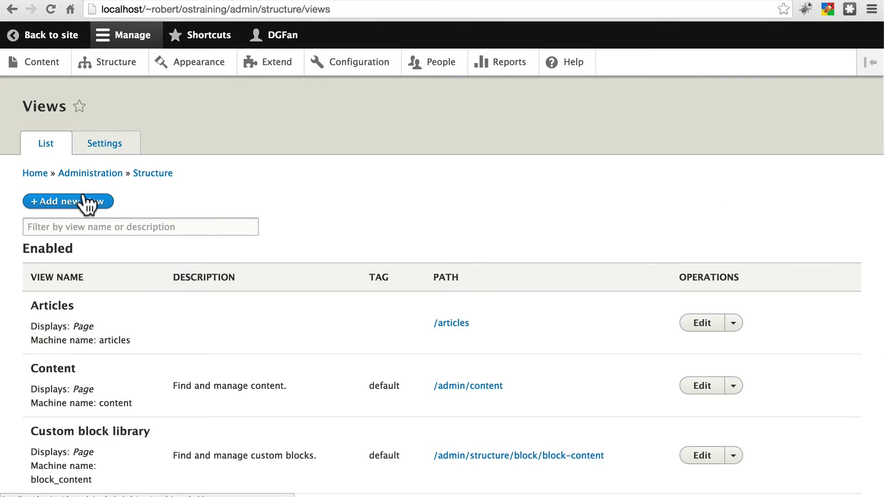
Try the new-view form, toggling Create a block on and off, then return to Views.
click(84, 203)
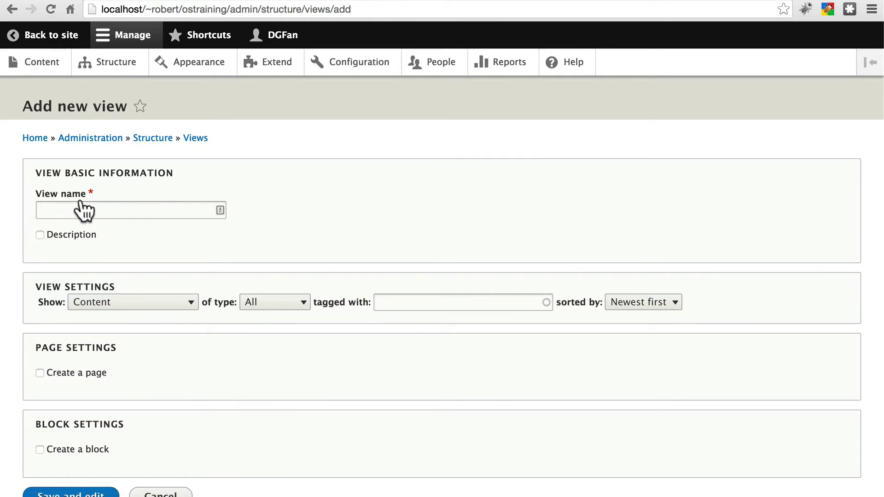
scroll(235, 396, down, 2)
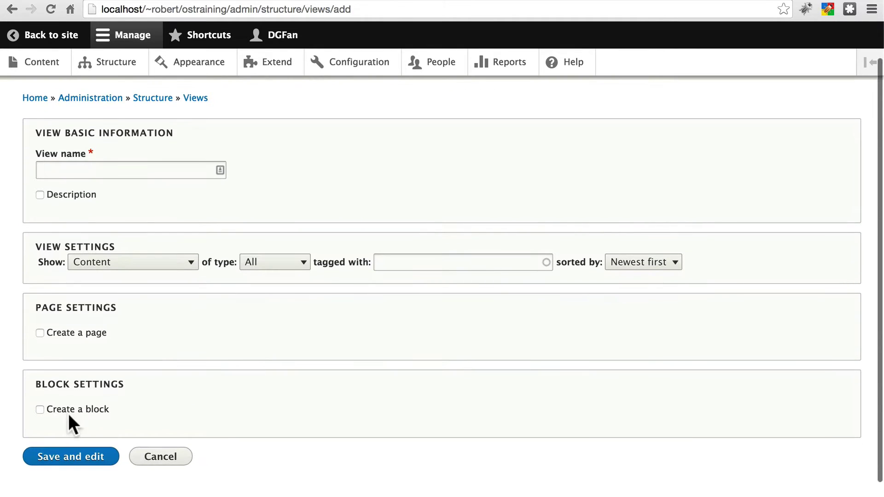
click(39, 410)
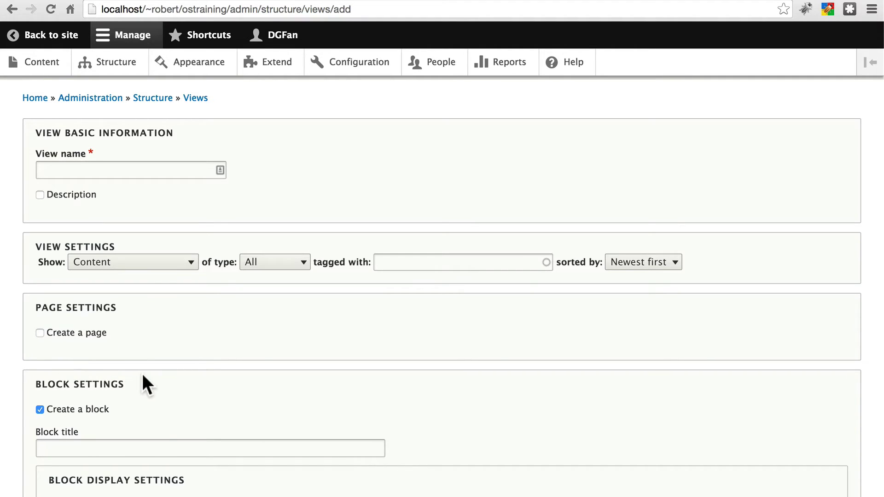
click(39, 409)
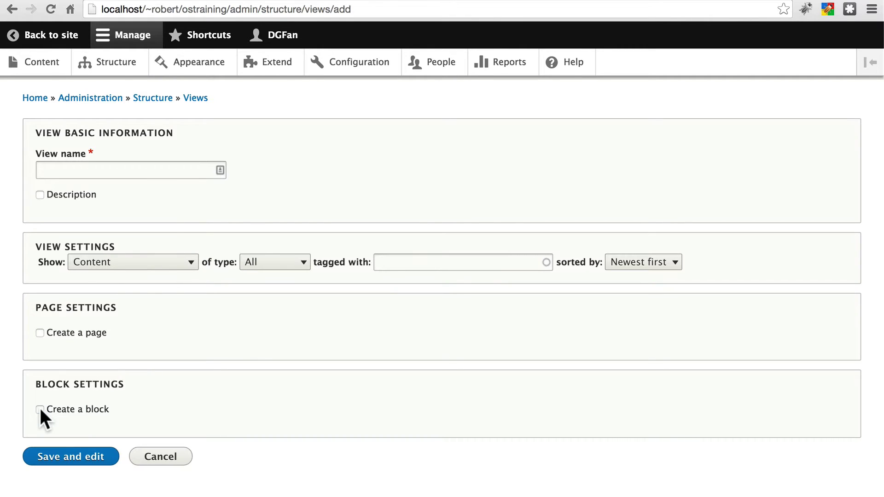
scroll(126, 383, up, 2)
click(194, 139)
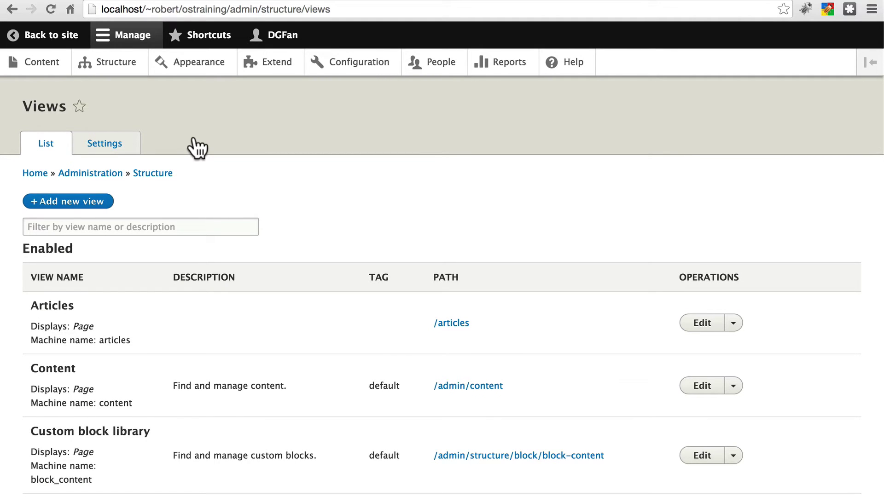
Edit the Editor's Choice view and add a Block display via +Add.
scroll(198, 147, down, 5)
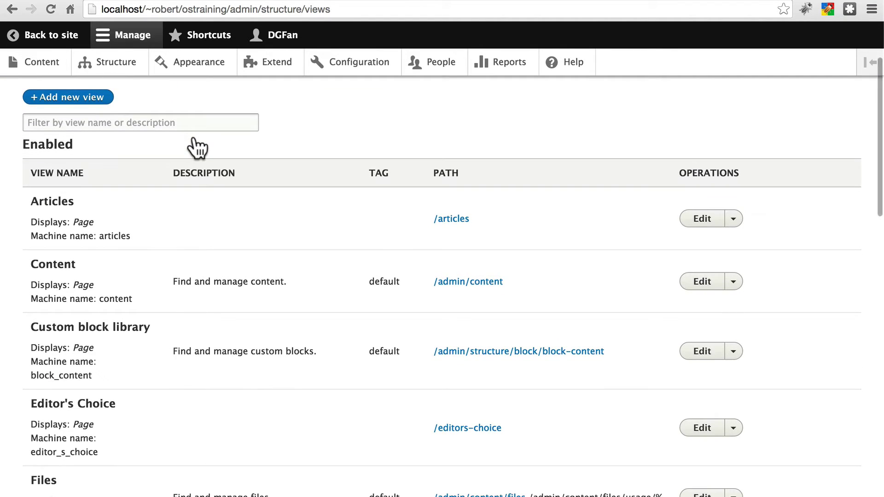
scroll(198, 147, down, 10)
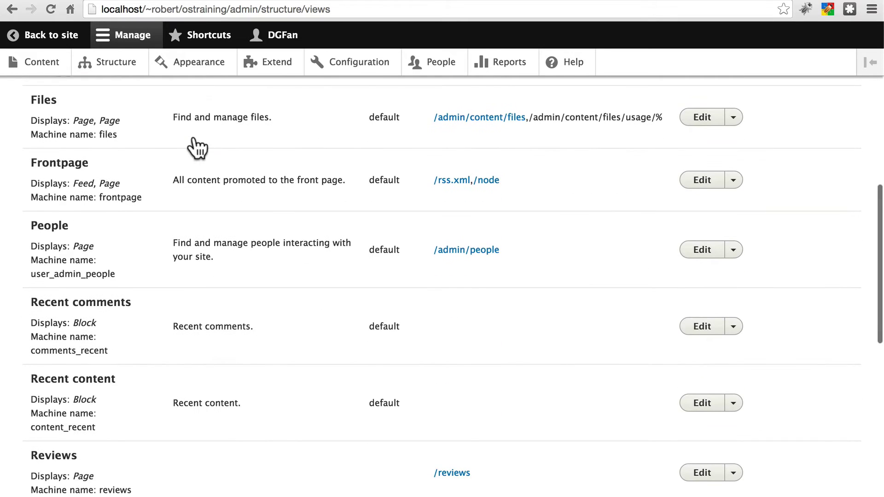
scroll(198, 148, up, 4)
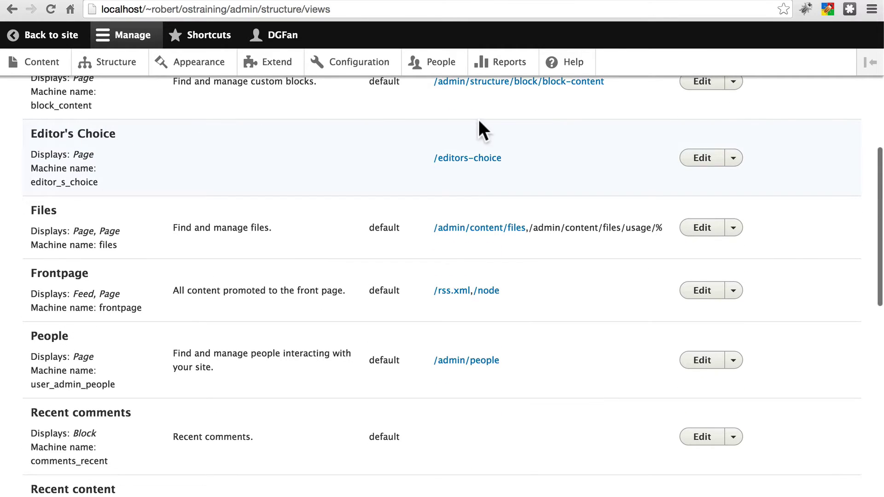
click(700, 159)
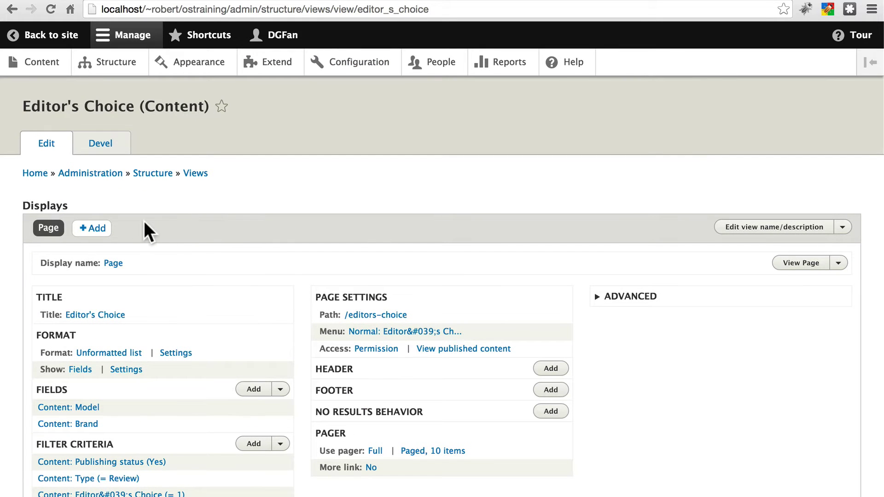
click(94, 230)
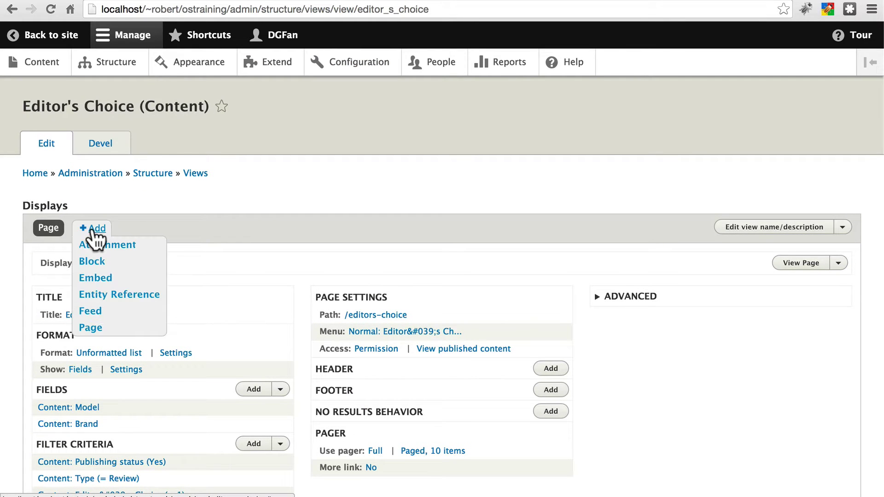
click(104, 268)
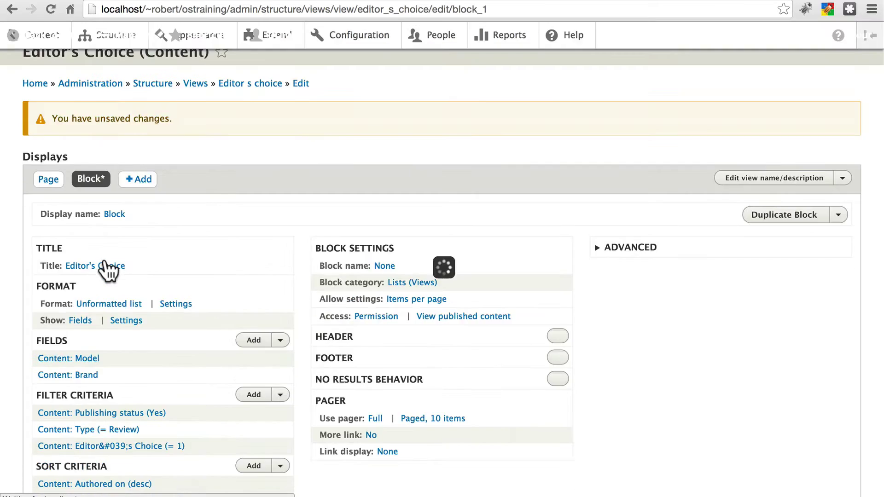
scroll(206, 275, down, 3)
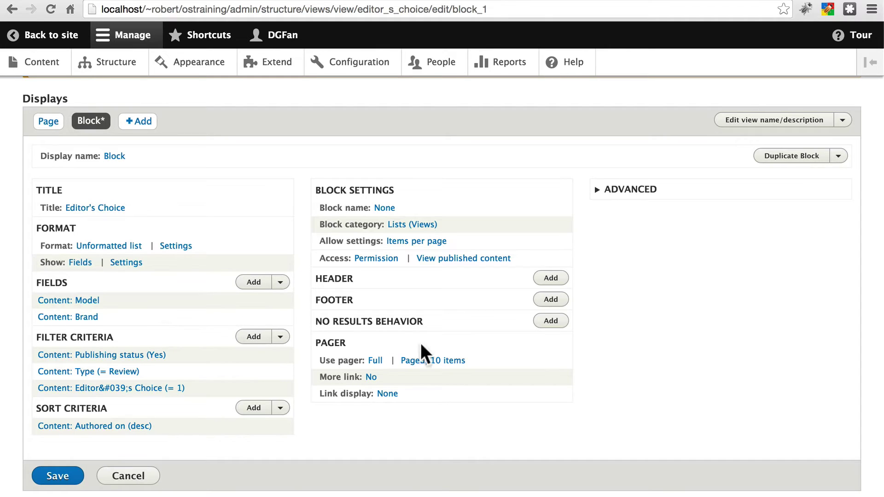
Change the block's pager items to display from 10 to 5.
click(440, 361)
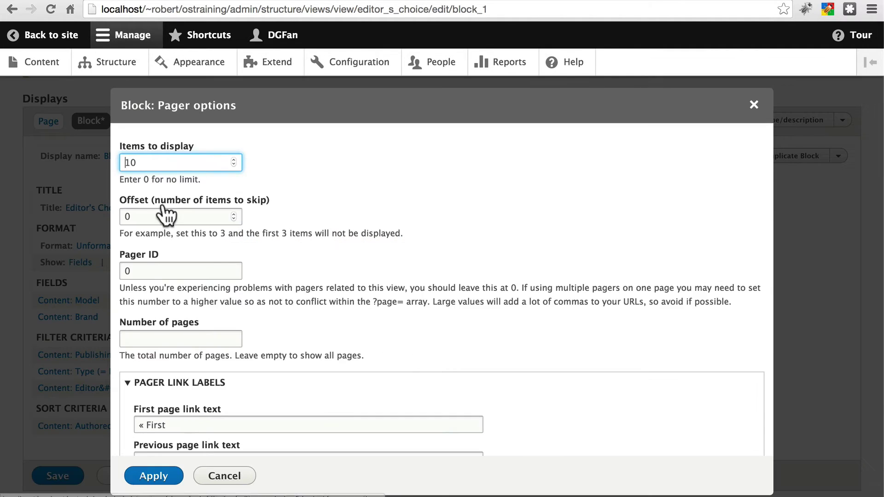
click(147, 163)
drag(147, 163, 114, 163)
text(5)
scroll(375, 206, down, 6)
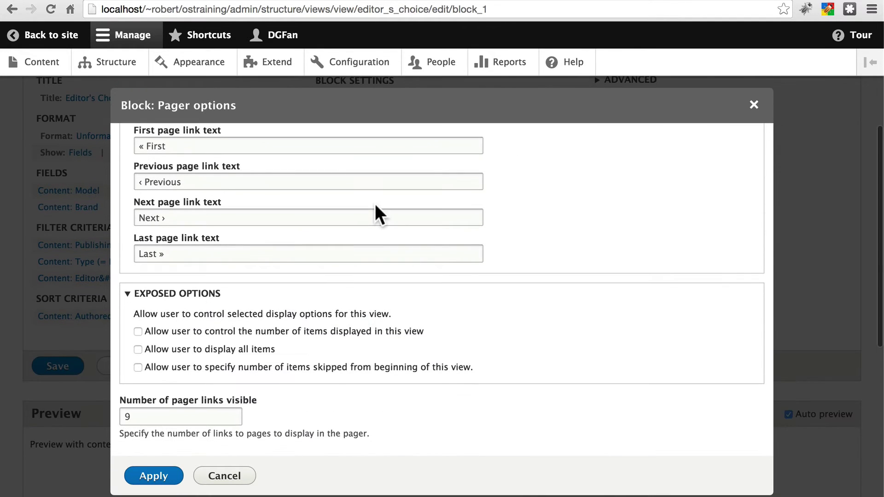
click(151, 476)
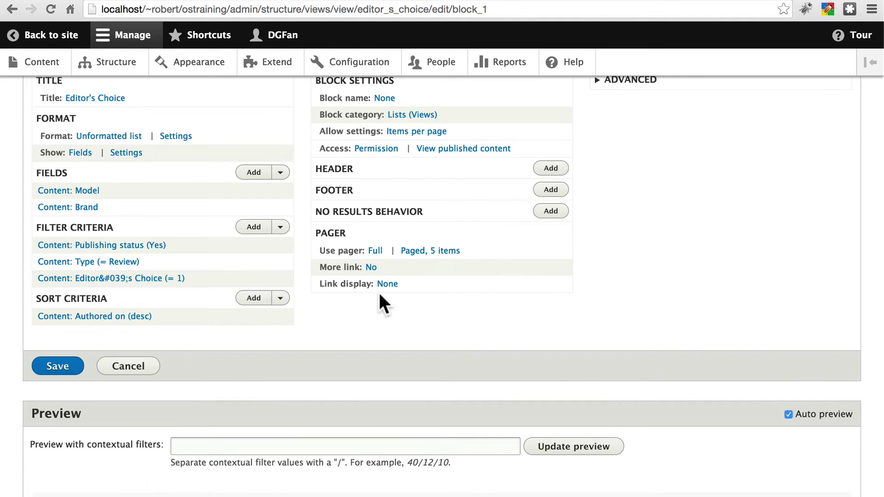
Switch the pager to 'Display a specified number of items' for all displays and save the view.
click(377, 250)
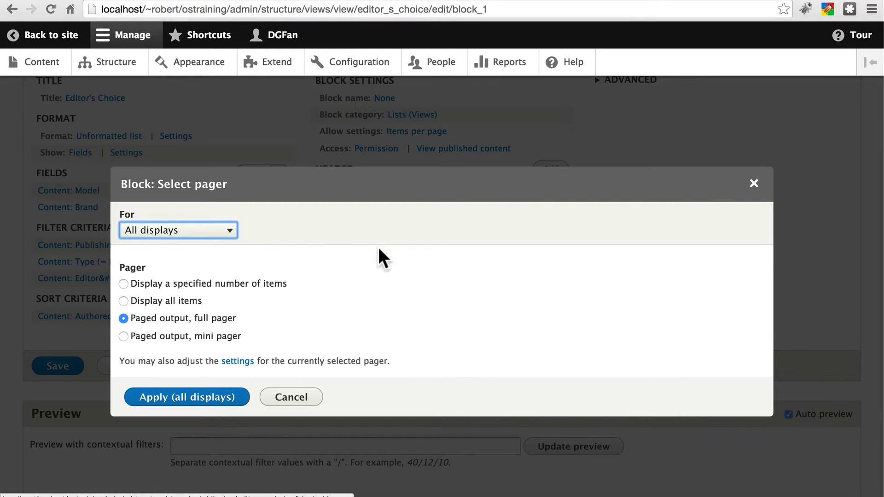
click(175, 286)
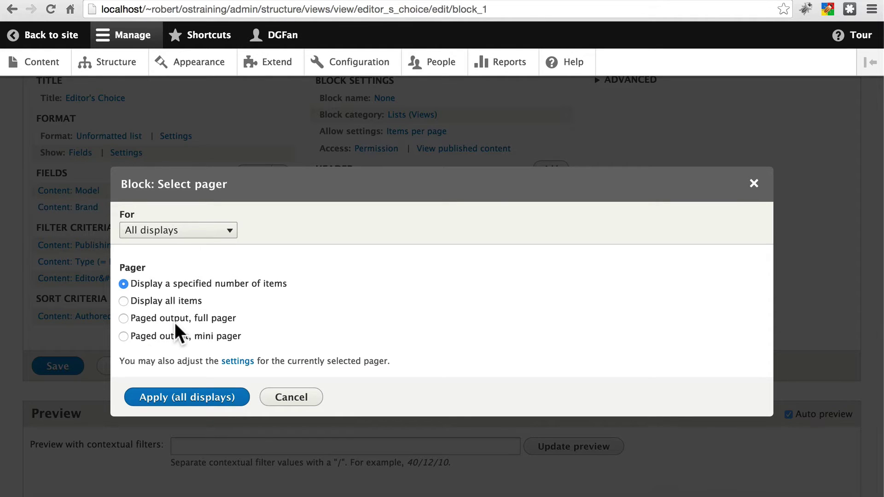
click(180, 403)
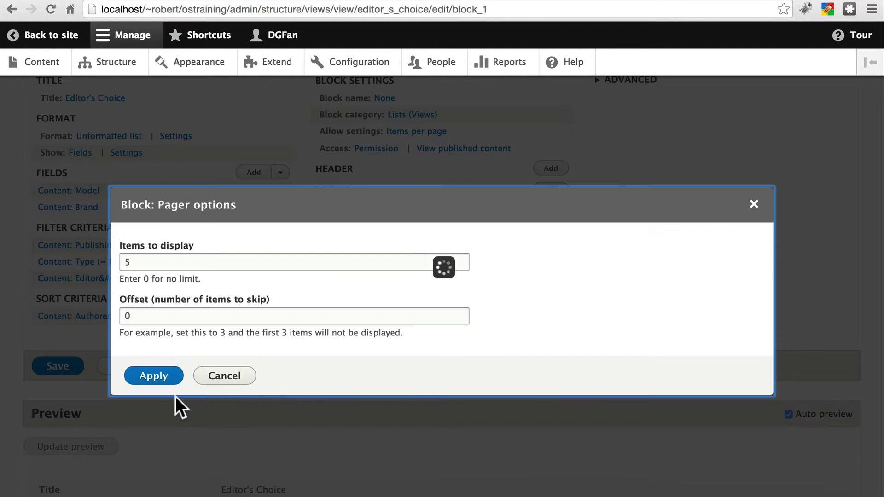
click(160, 375)
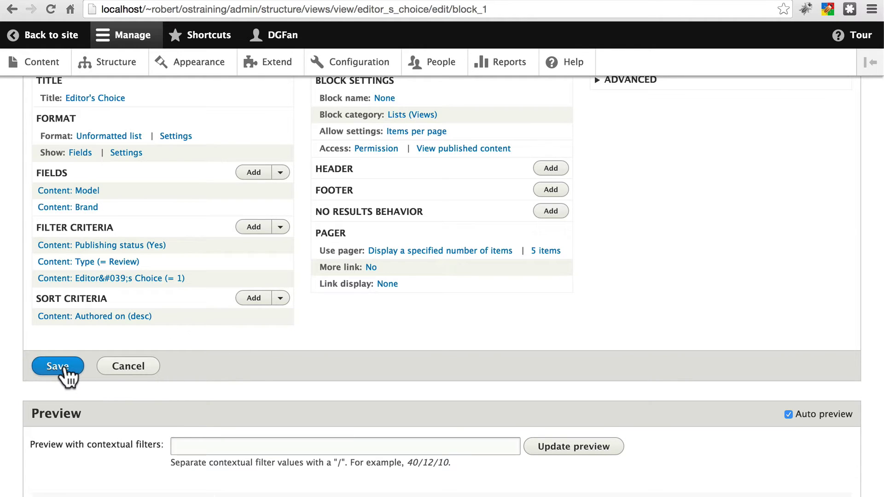
click(59, 367)
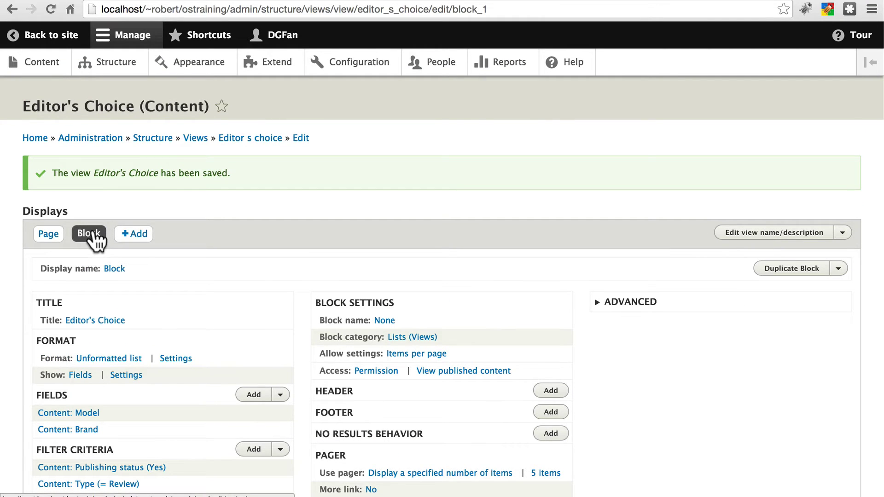
Open the Bartik Block layout page from Structure.
click(112, 66)
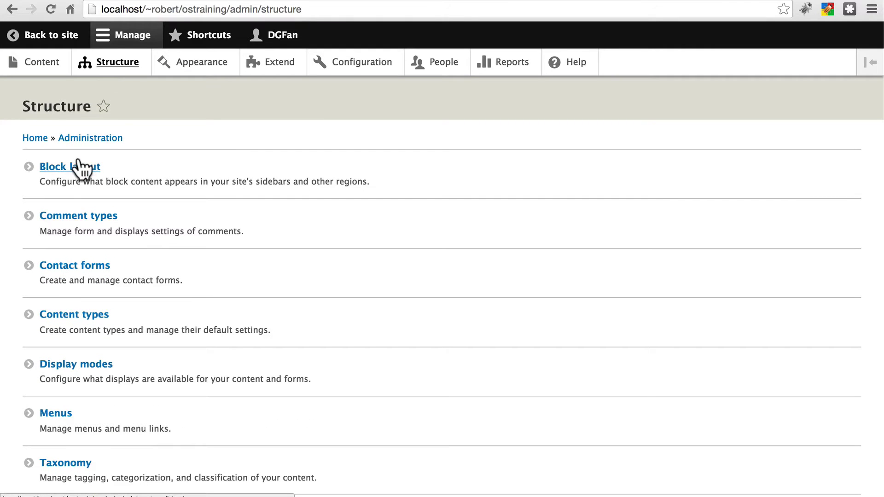
click(78, 165)
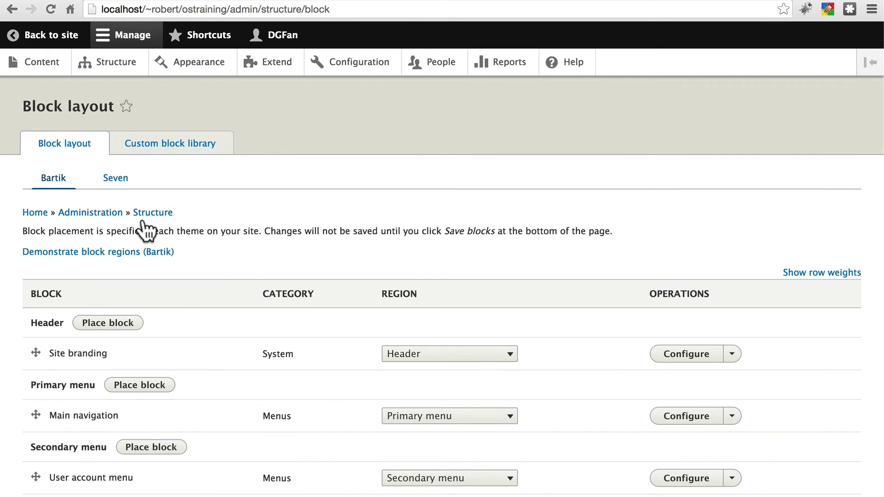
scroll(243, 273, down, 15)
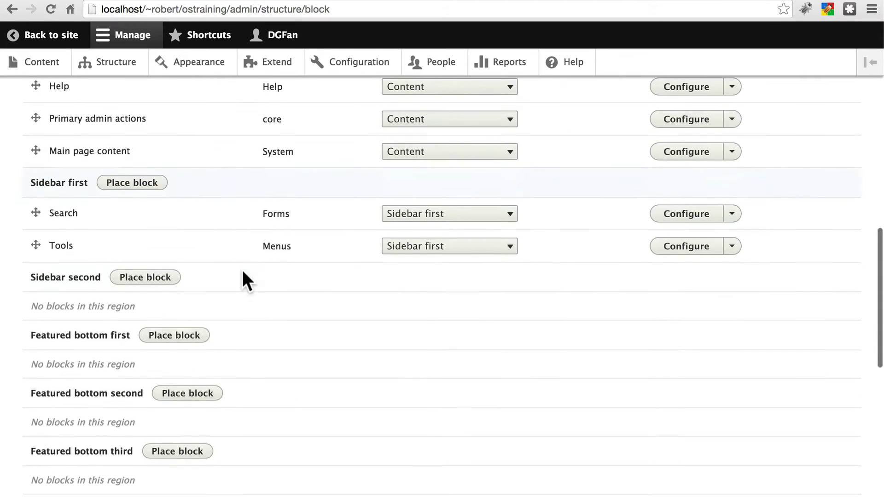
Place the Editor's Choice block in Sidebar second and save it.
click(140, 277)
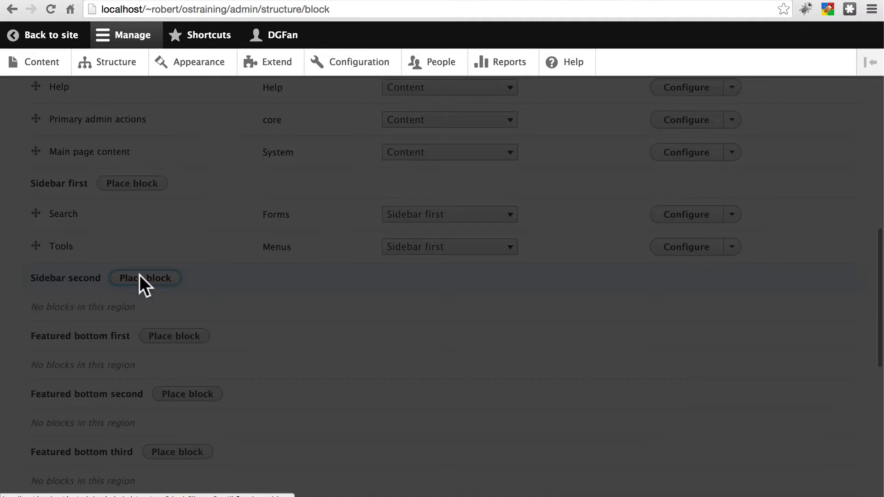
scroll(380, 294, down, 3)
scroll(379, 295, down, 1)
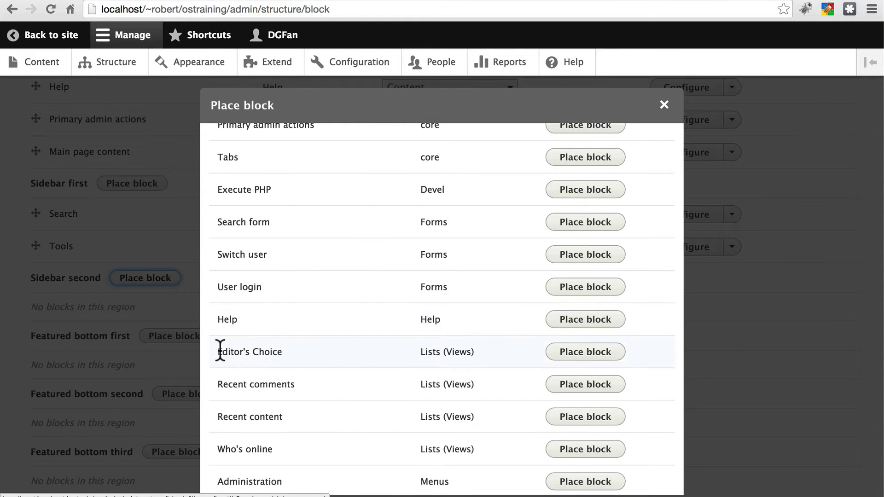
click(563, 357)
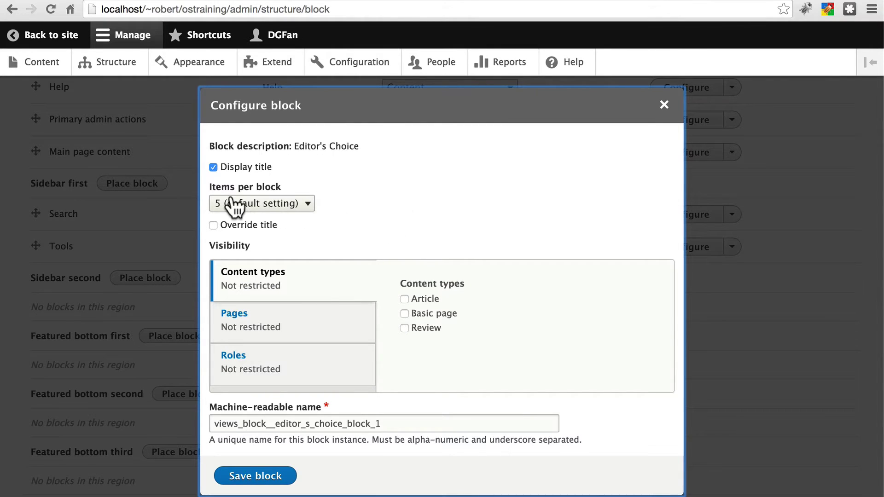
scroll(473, 207, down, 1)
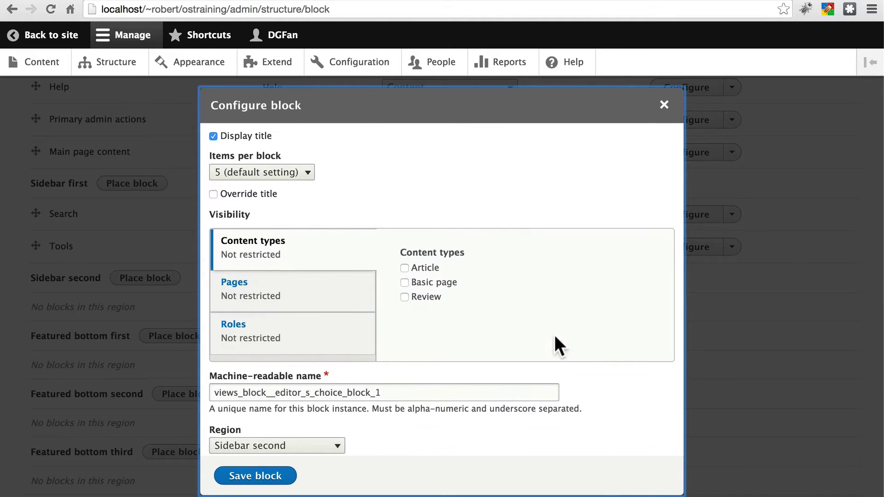
scroll(515, 360, down, 2)
click(249, 475)
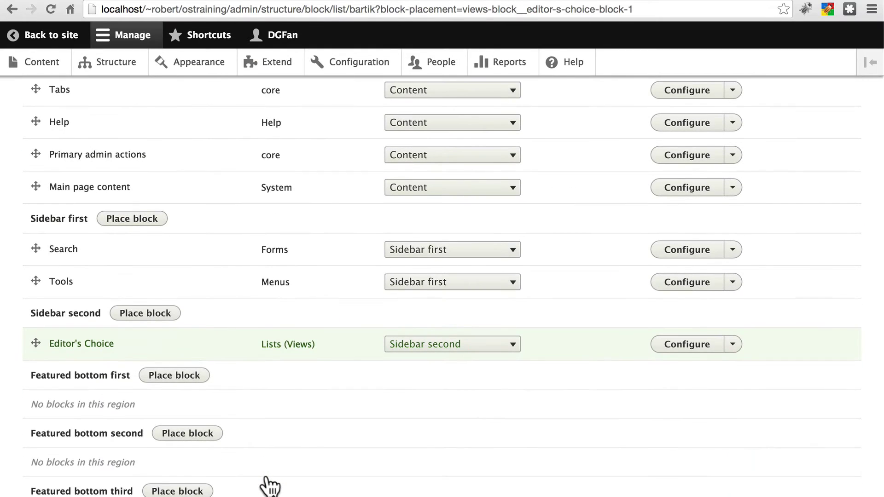
click(54, 42)
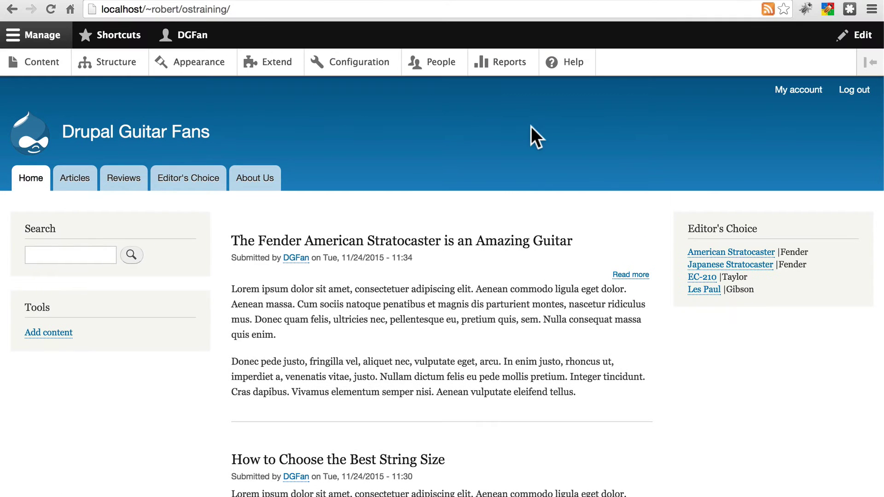
mouse_move(702, 215)
mouse_move(528, 167)
mouse_move(148, 98)
click(115, 64)
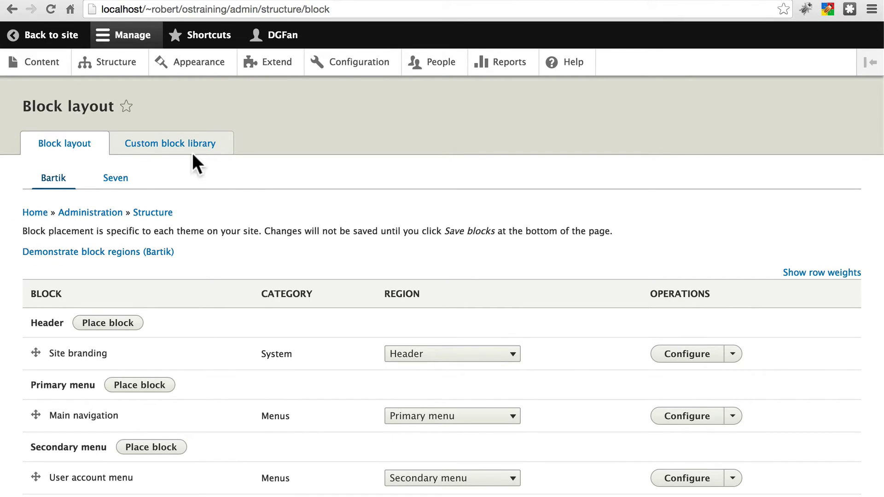
Add a custom block type labelled 'Ad' from the custom block library's Types list.
click(175, 144)
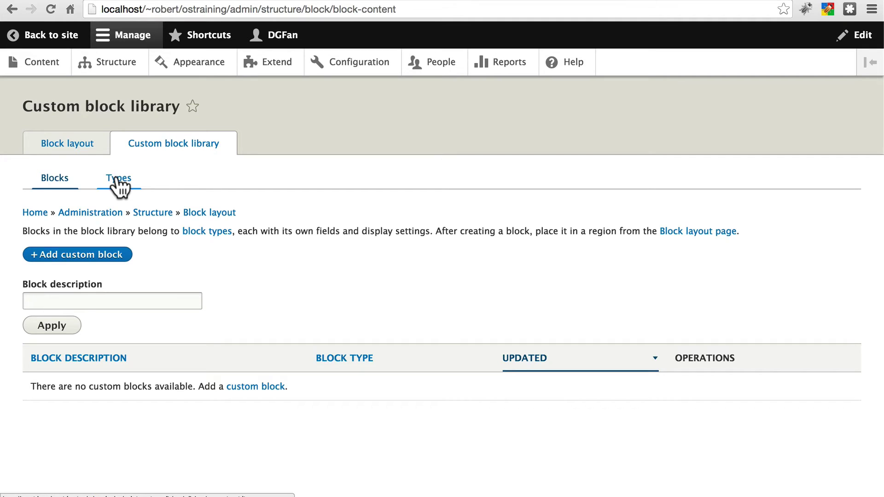
click(119, 178)
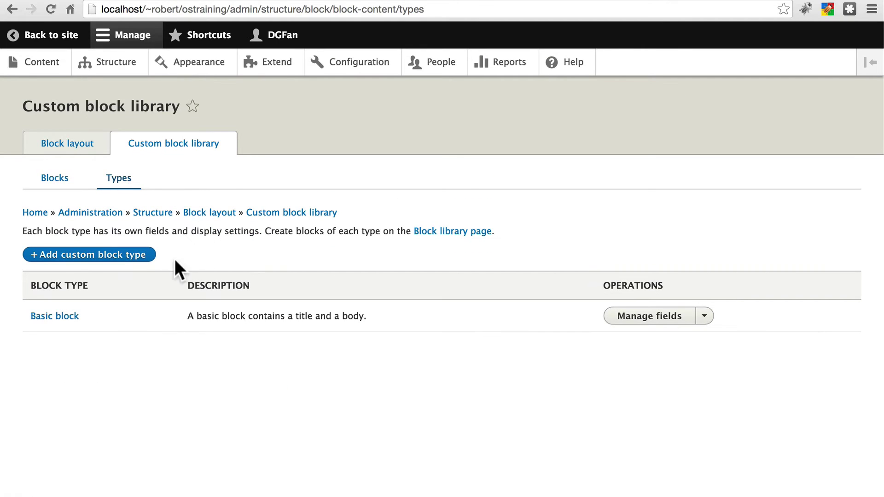
click(128, 258)
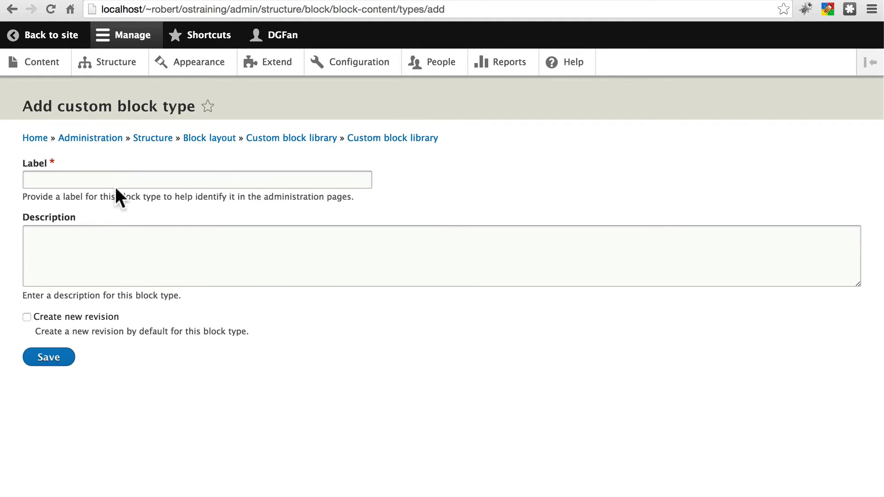
click(122, 179)
text(Ad)
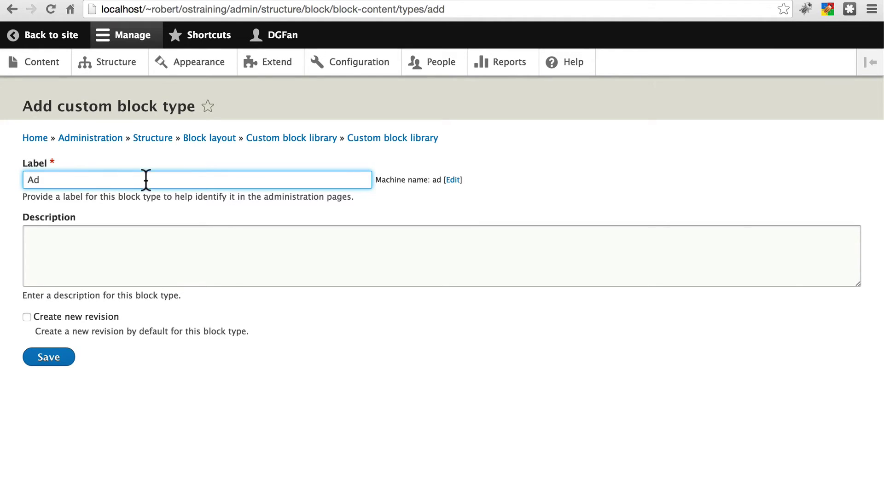
click(42, 359)
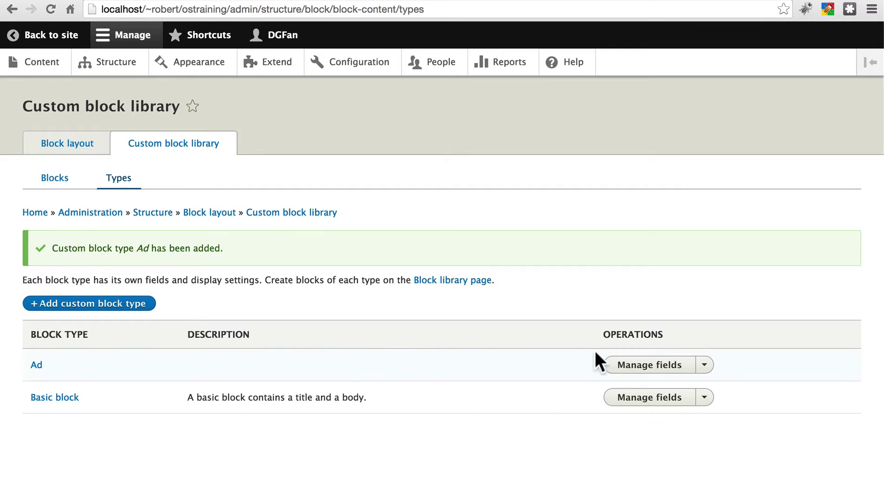
Add a Link field labelled 'URL' to the Ad block type, keeping default storage settings.
click(632, 365)
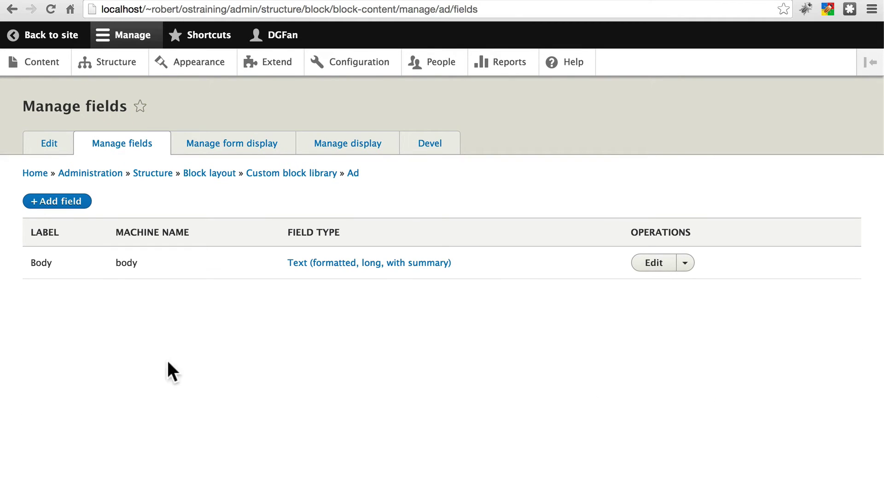
click(59, 203)
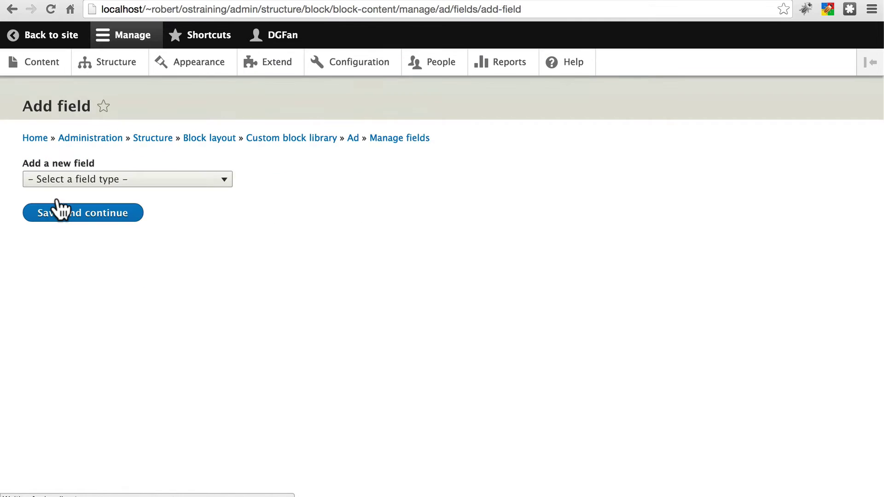
click(93, 179)
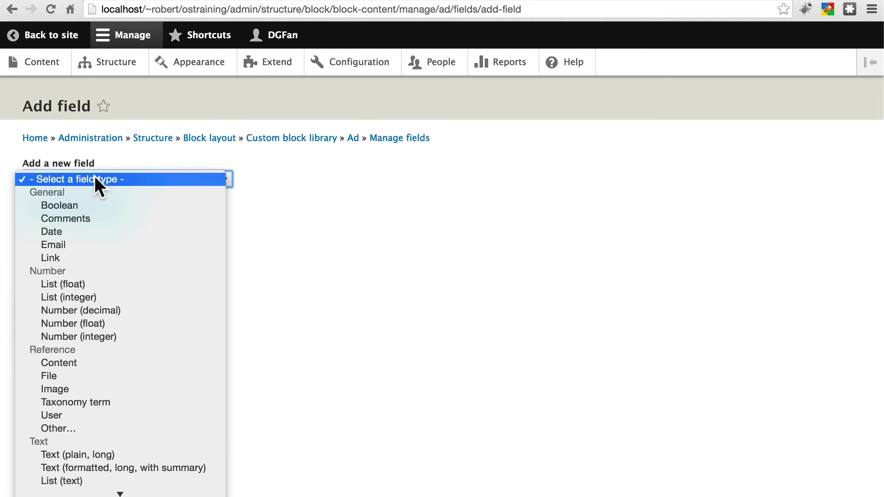
click(68, 258)
click(76, 226)
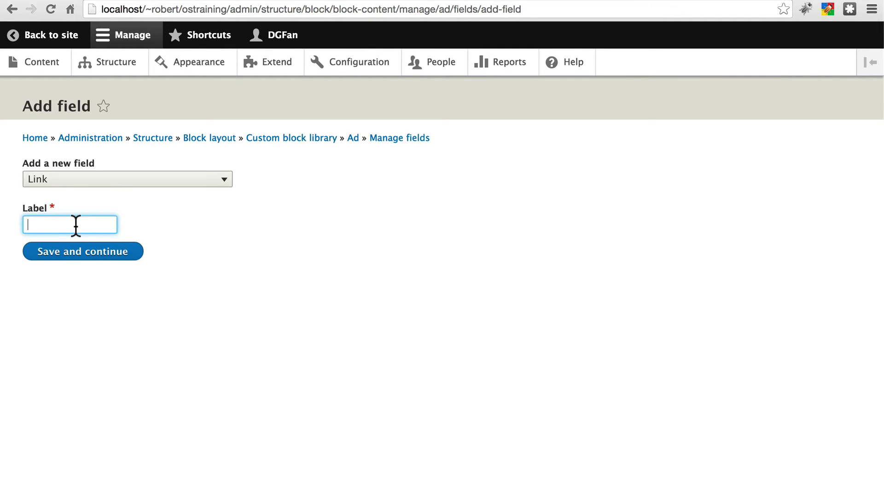
text(URL)
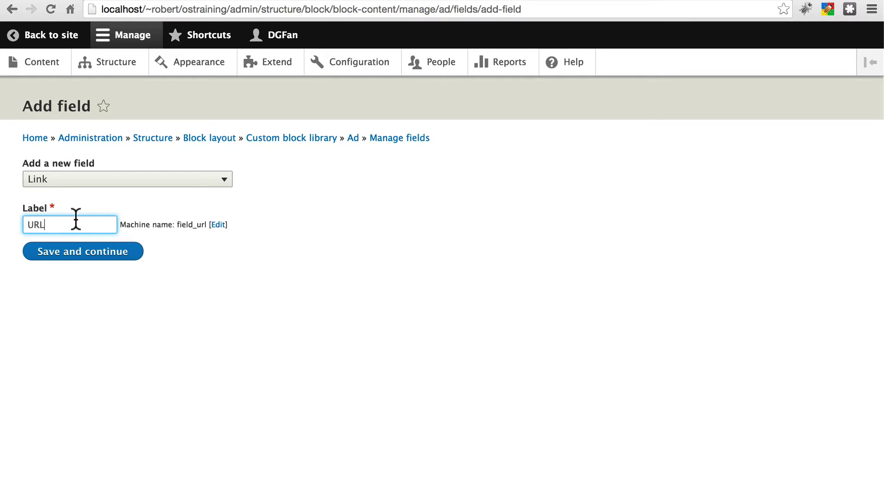
click(81, 252)
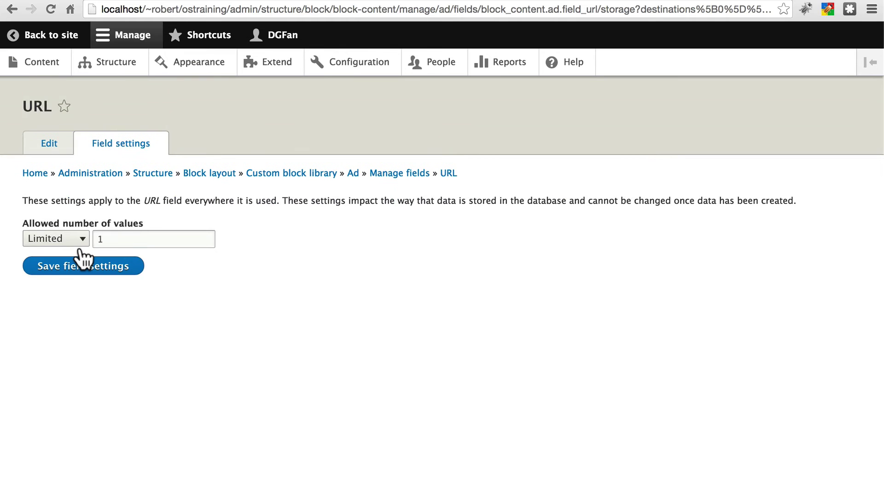
click(103, 270)
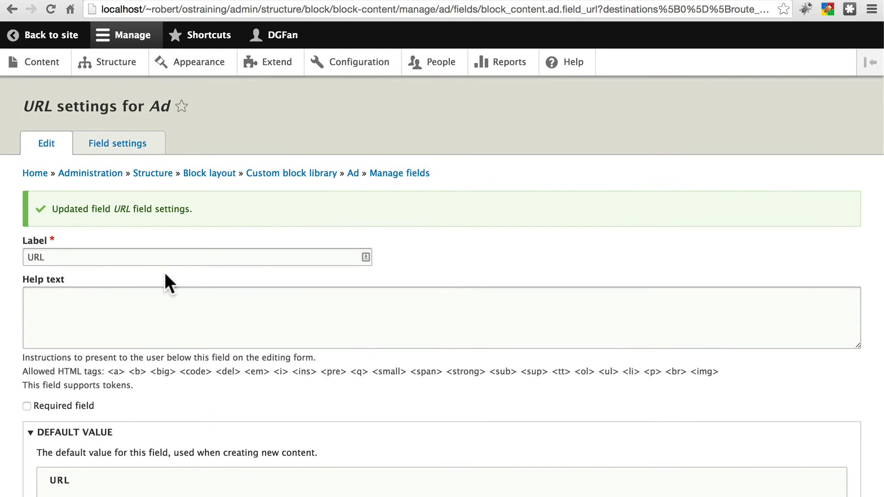
Make the URL field required and limited to external links, then save its settings.
scroll(175, 275, down, 2)
scroll(176, 275, down, 1)
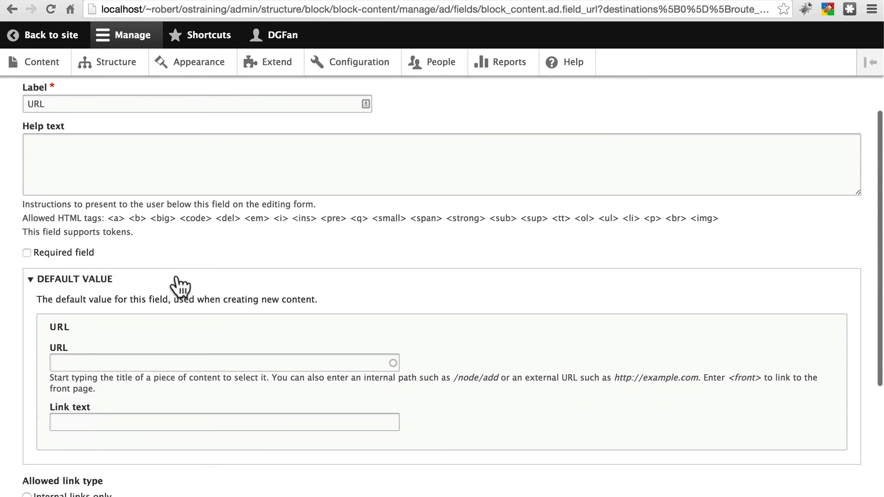
click(27, 252)
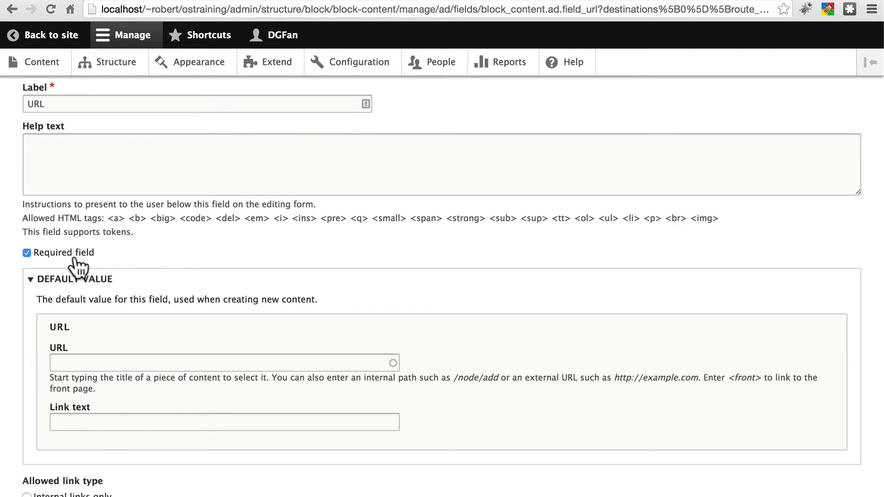
scroll(125, 250, down, 1)
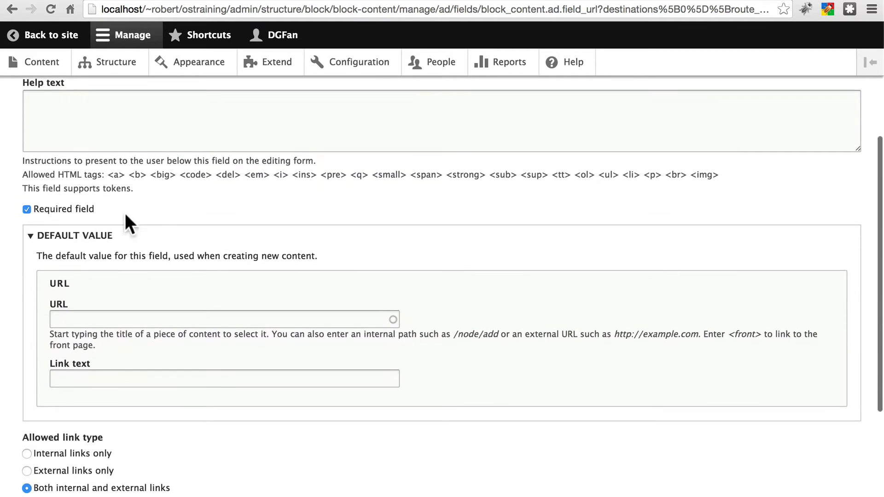
scroll(162, 200, down, 3)
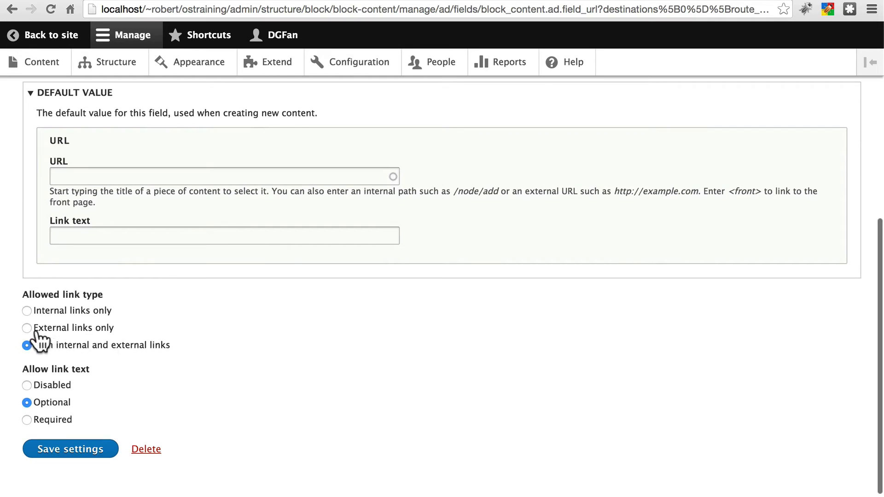
click(26, 327)
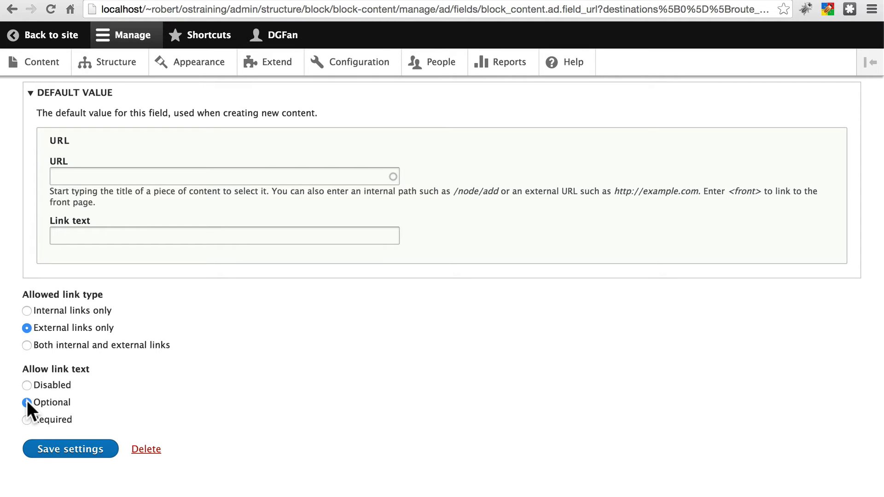
click(76, 451)
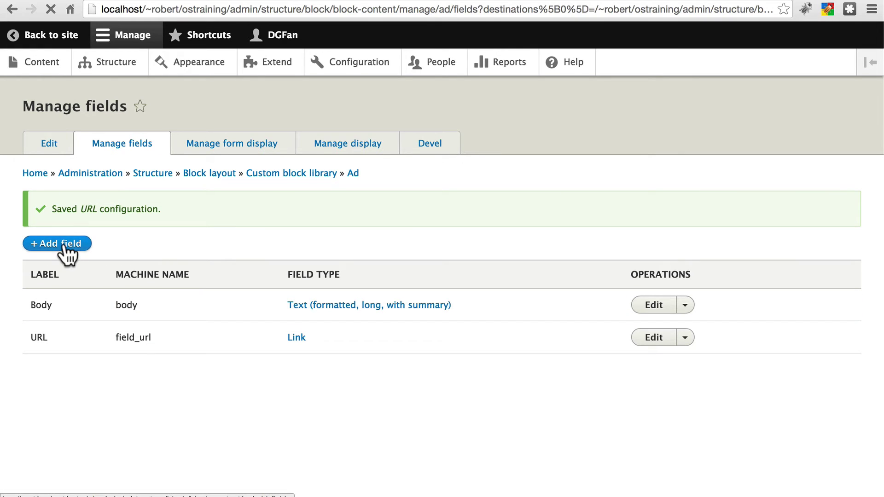
Add an Image field labelled 'Image' to Ad and save its storage settings.
click(127, 180)
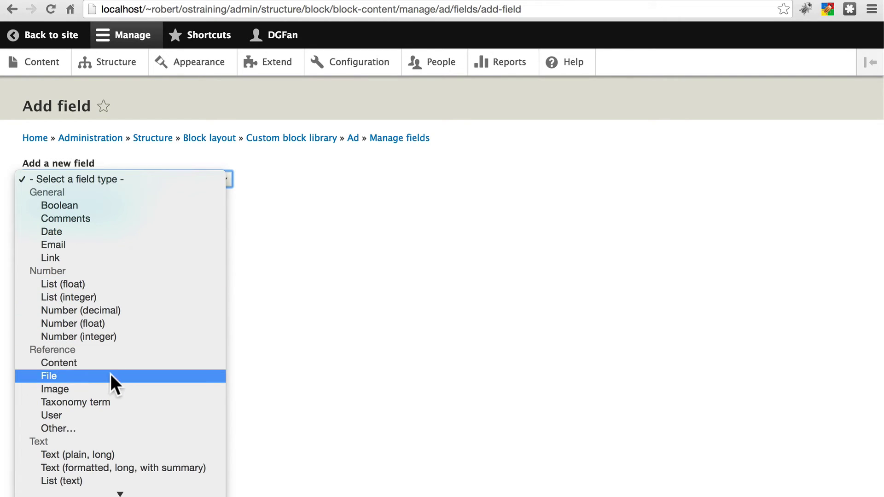
click(66, 389)
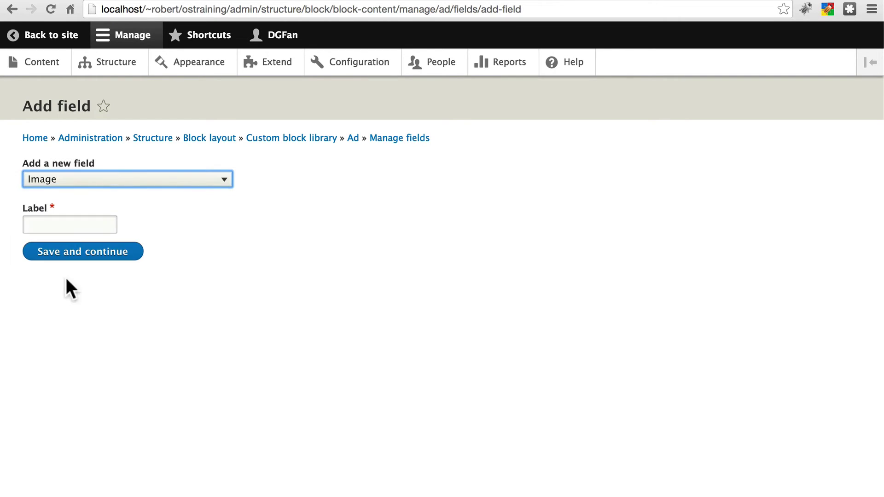
click(70, 224)
text(Image)
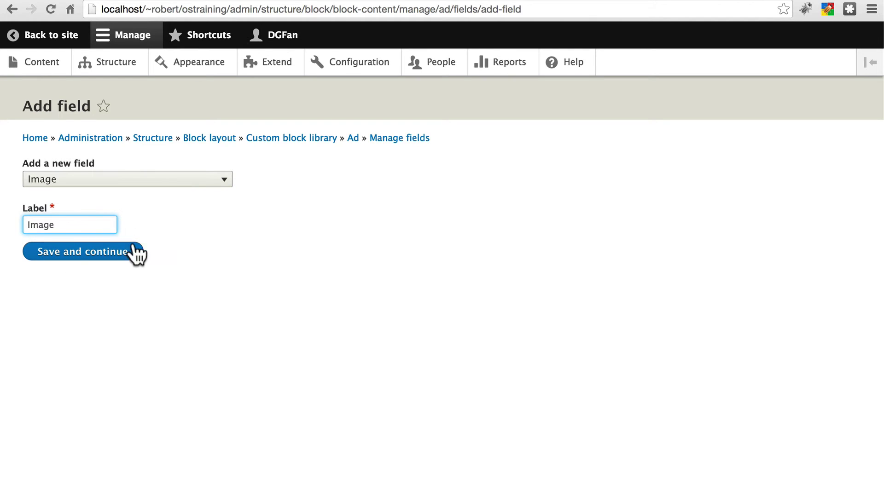
click(119, 261)
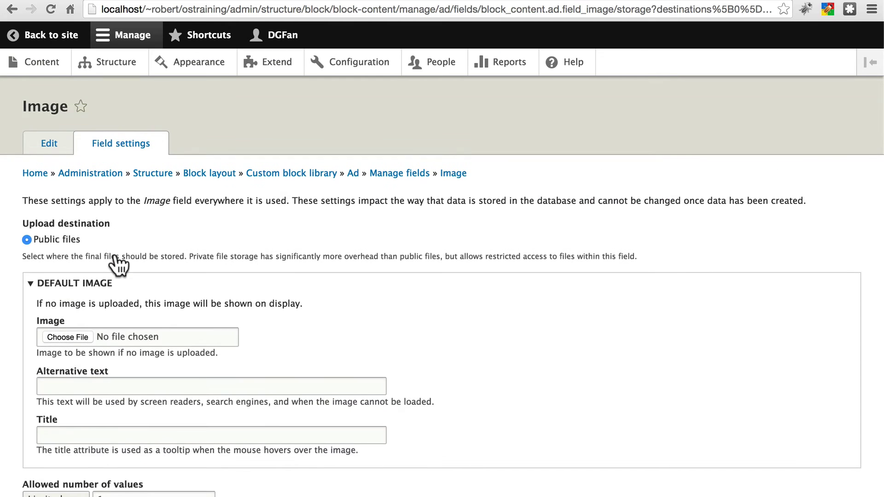
scroll(235, 253, down, 3)
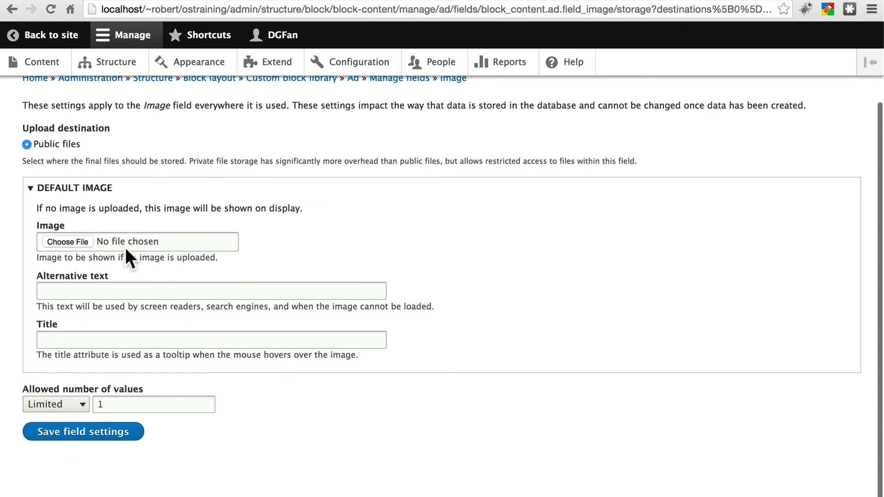
click(94, 435)
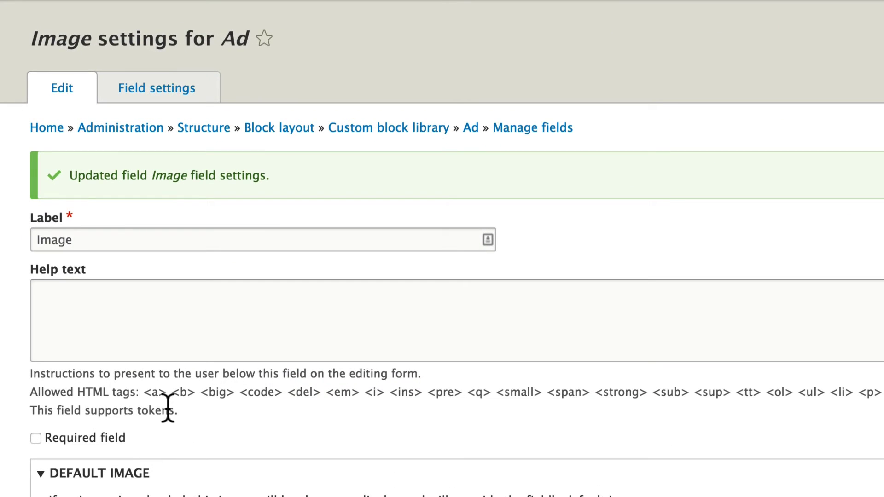
Remove png from the Image field's allowed file extensions, leaving gif, jpg and jpeg.
scroll(126, 384, down, 5)
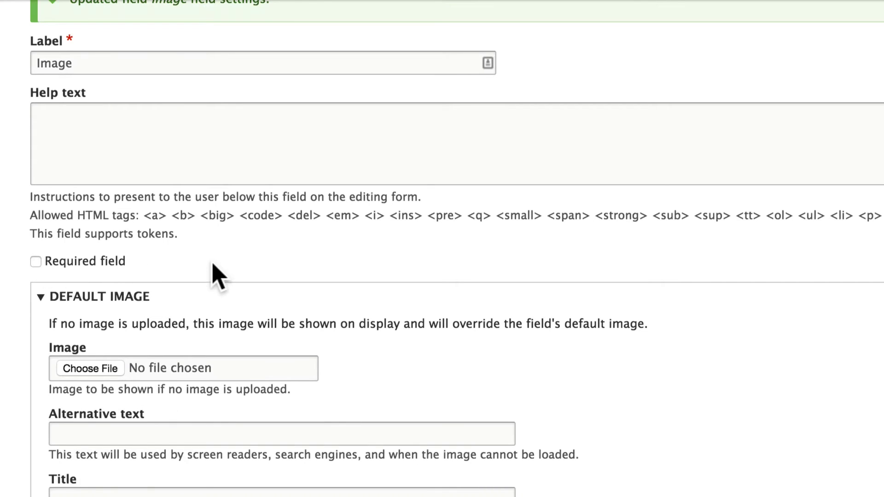
scroll(212, 265, down, 5)
scroll(212, 265, down, 5)
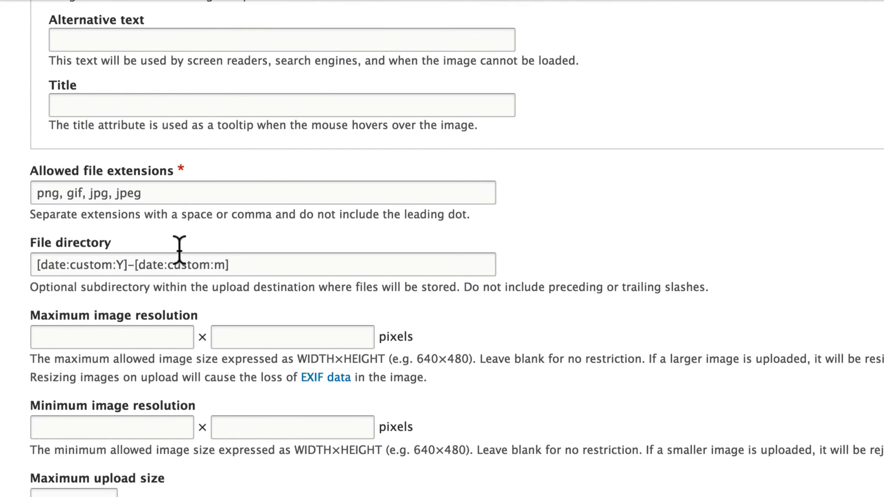
click(70, 193)
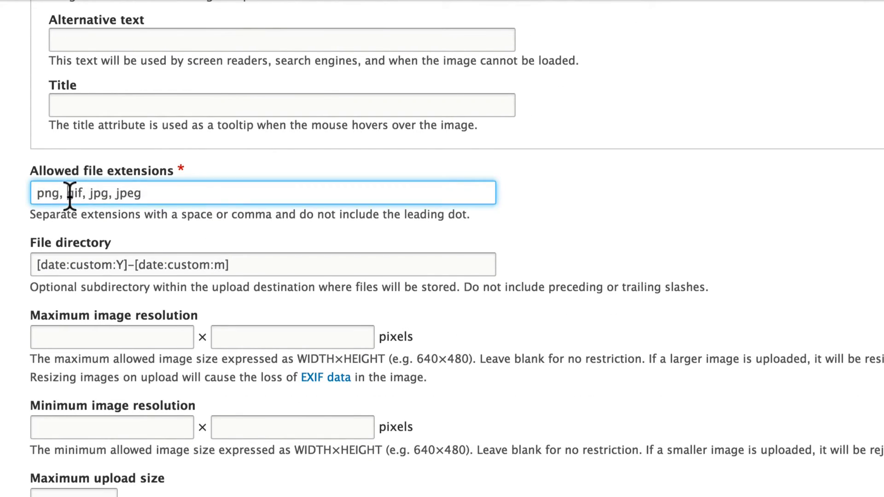
drag(69, 193, 33, 193)
key(BackSpace)
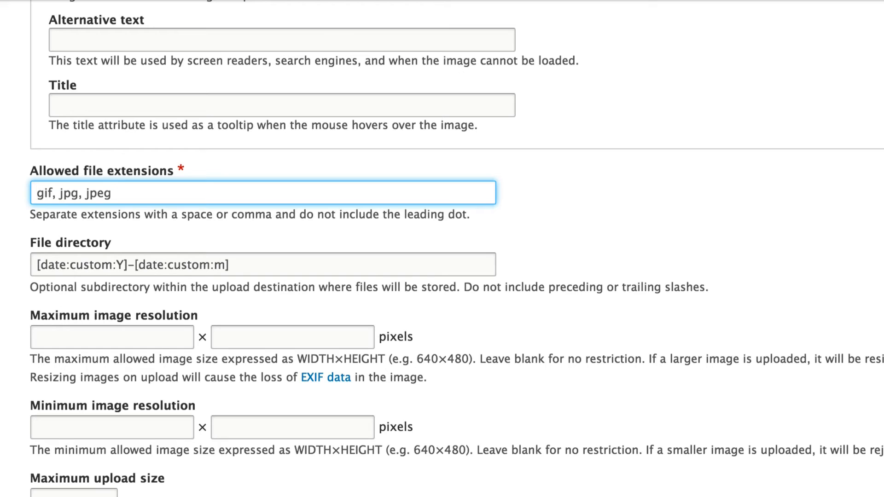
click(548, 236)
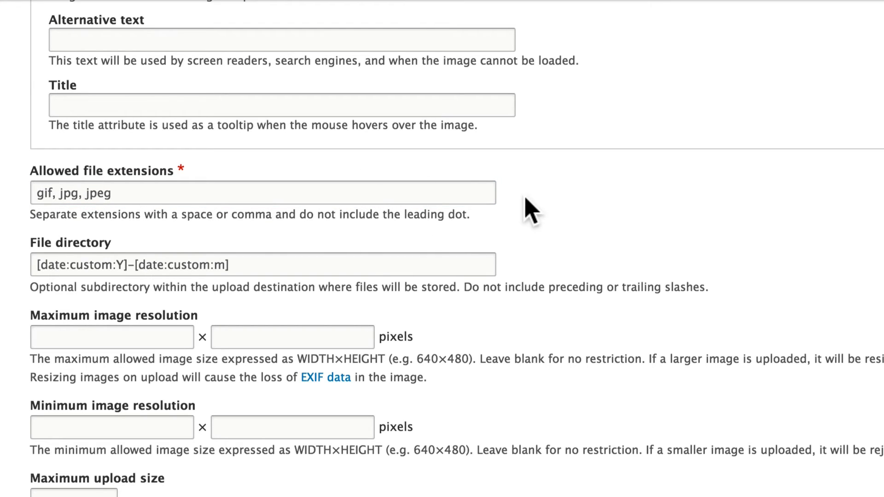
Set the maximum image resolution to 200×200 and the minimum to 50×50.
scroll(578, 230, down, 3)
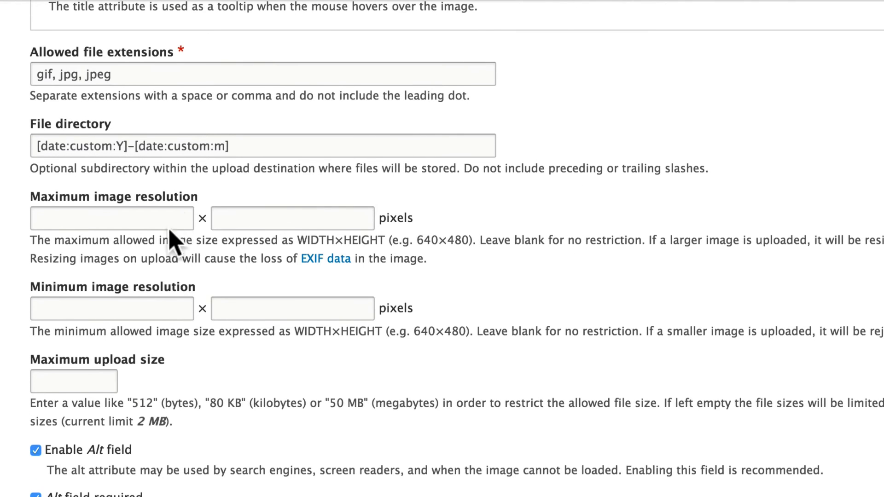
click(161, 224)
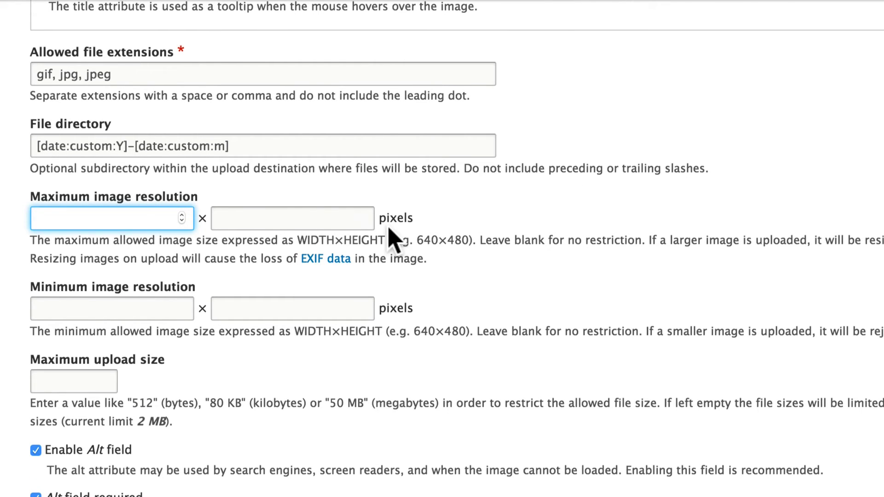
text(200)
key(Tab)
text(200)
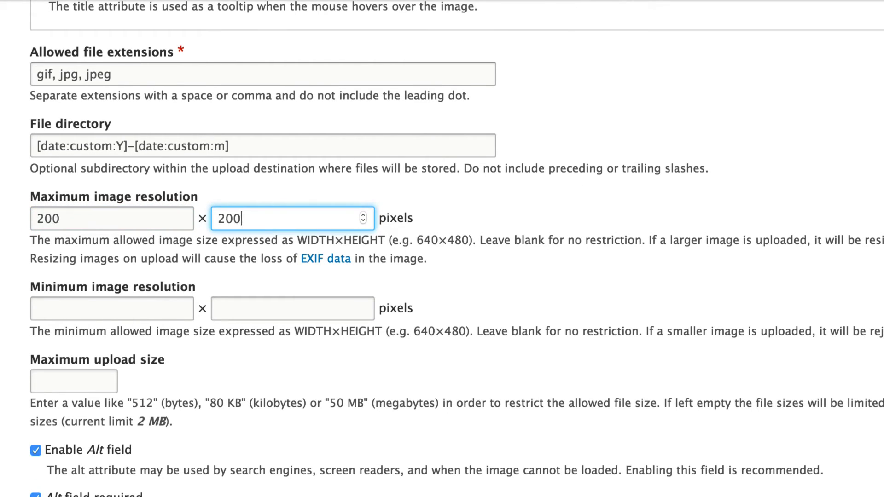
click(118, 305)
text(50)
key(Tab)
text(5)
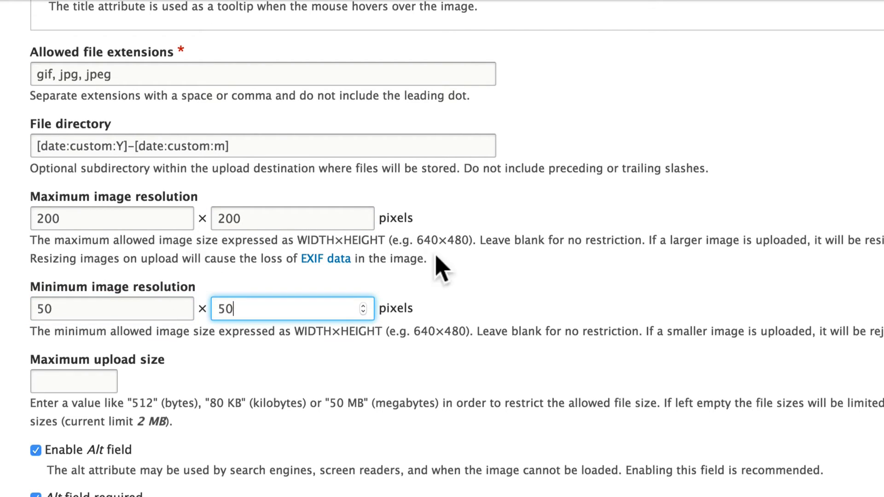
click(506, 309)
Limit uploads to 1 MB, make alt text optional, and save the Image field settings.
scroll(505, 304, down, 2)
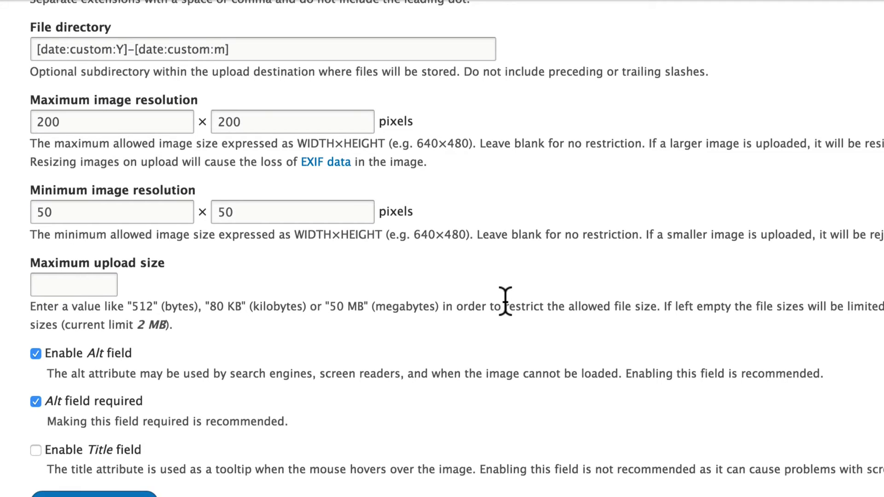
click(98, 285)
text(1 MB)
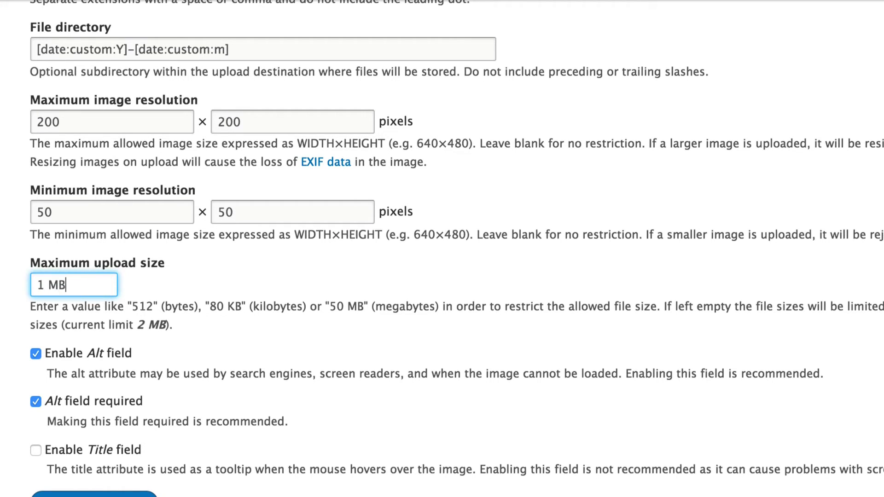
click(416, 333)
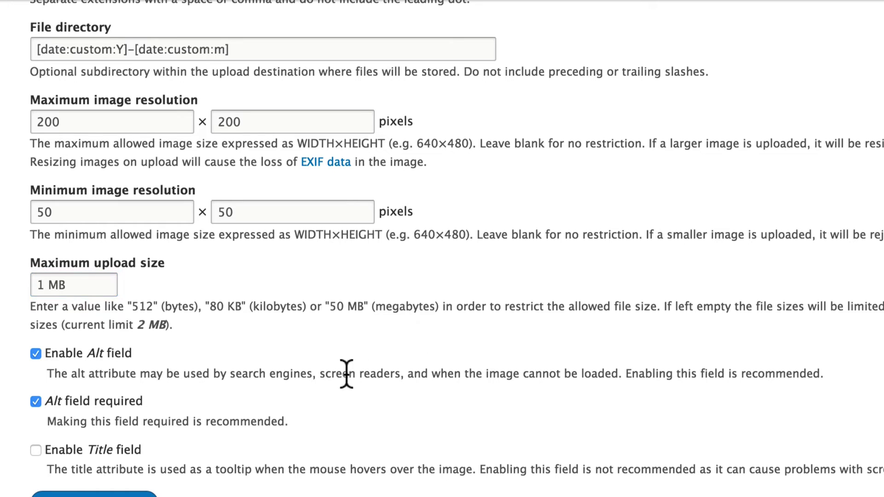
click(35, 402)
scroll(59, 377, down, 3)
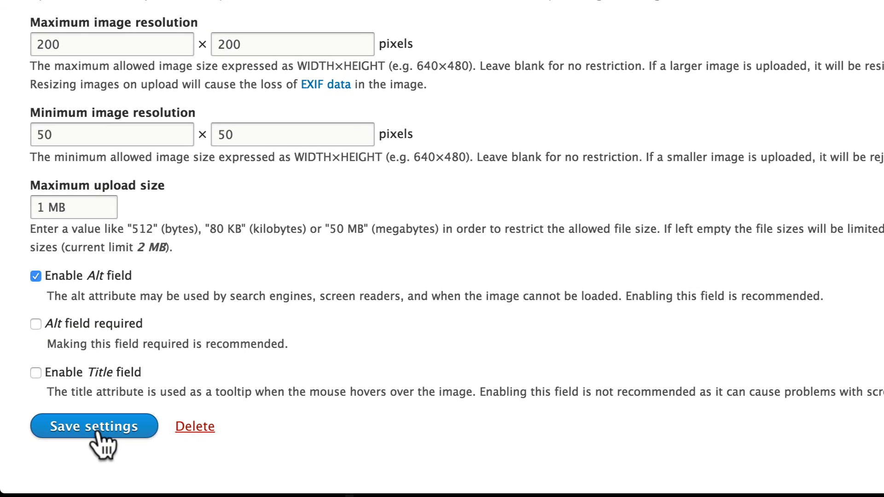
click(95, 426)
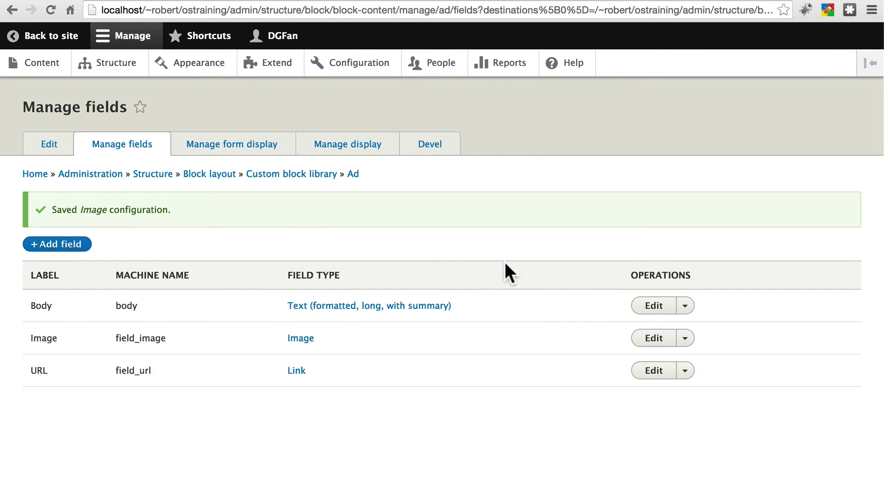
Delete the Body field from Ad's Manage fields list and confirm the deletion.
click(685, 307)
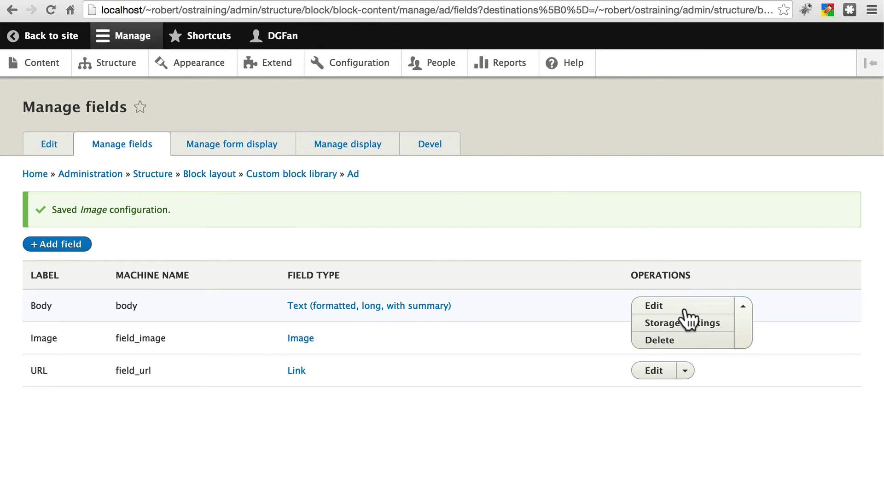
click(666, 340)
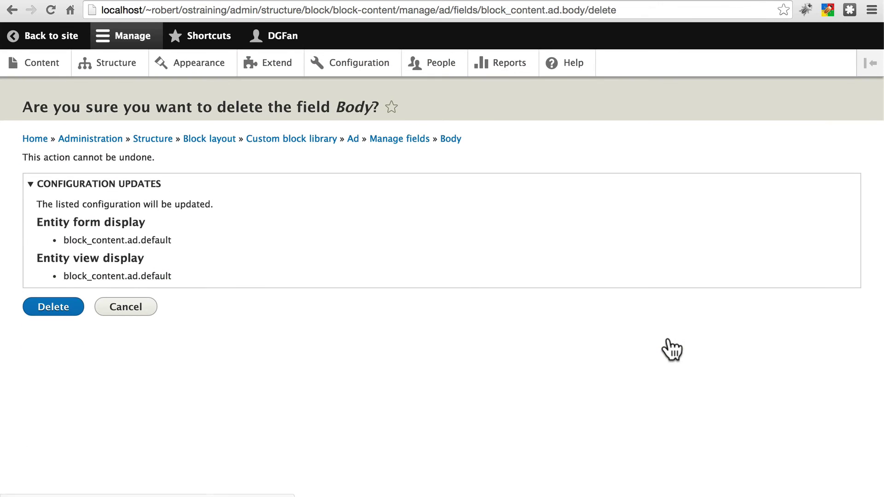
click(52, 309)
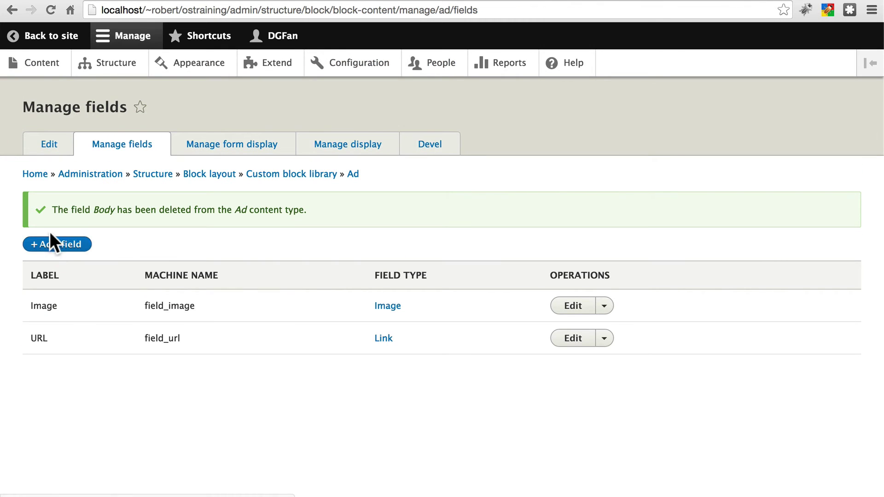
Add a new Text (formatted) field labelled 'Ad copy' to the Ad block type.
click(52, 236)
click(89, 182)
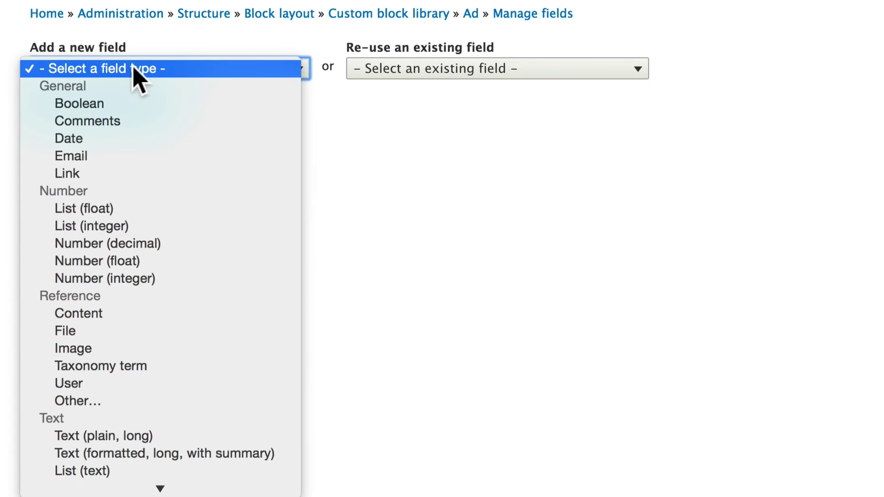
scroll(137, 223, down, 2)
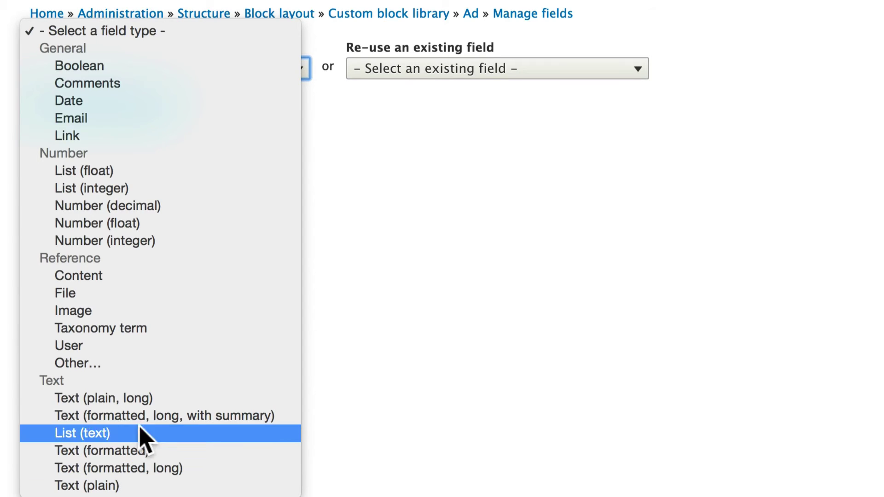
click(116, 453)
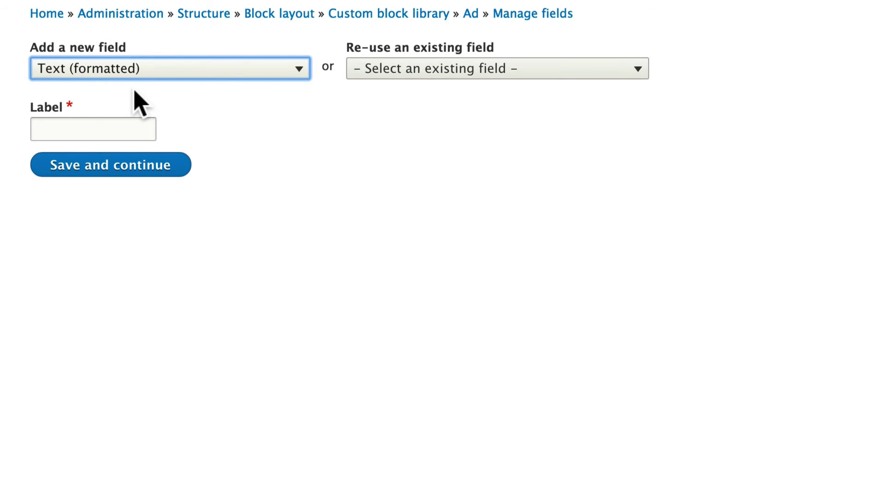
click(134, 124)
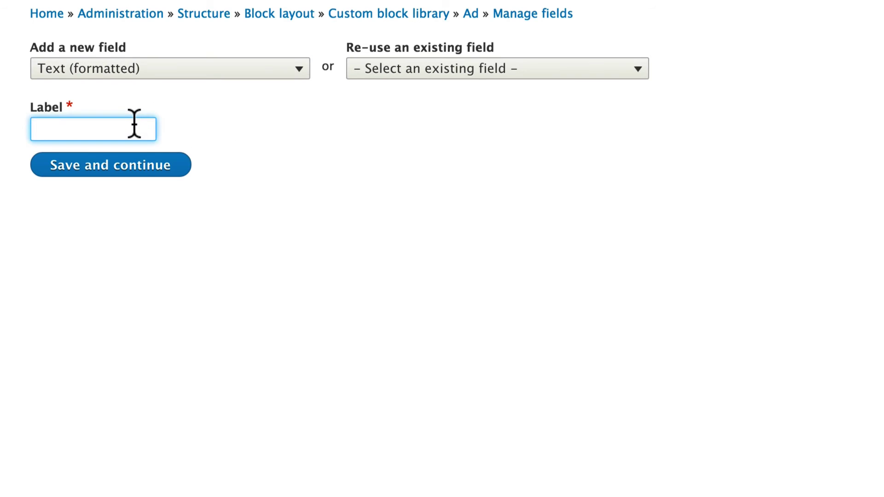
text(Ad copy)
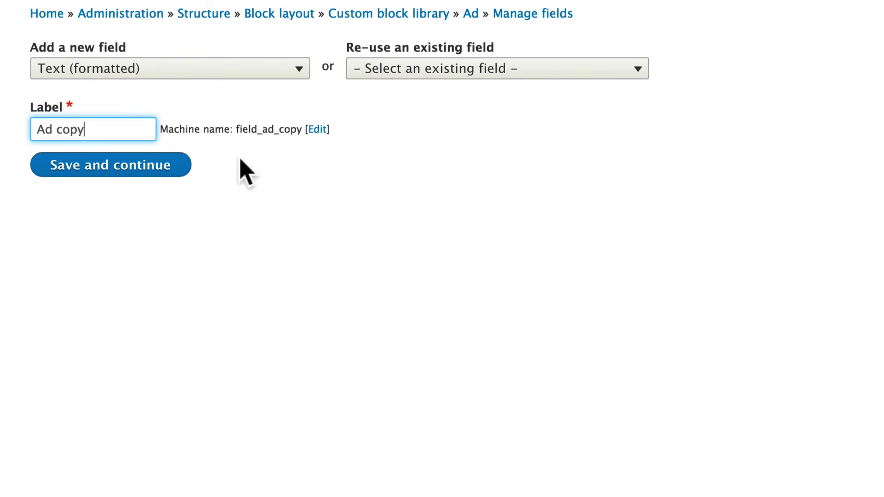
click(156, 174)
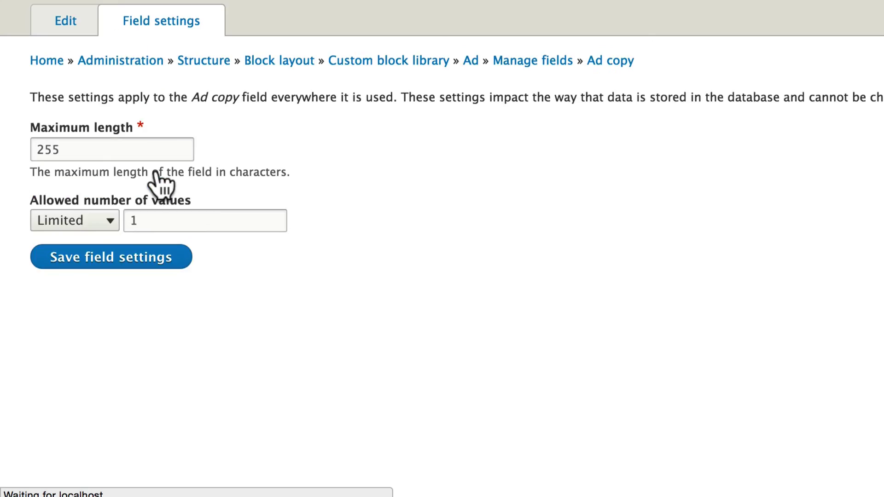
Change the Ad copy field's maximum length from 255 to 150 and save the field settings.
click(95, 152)
drag(94, 153, 23, 148)
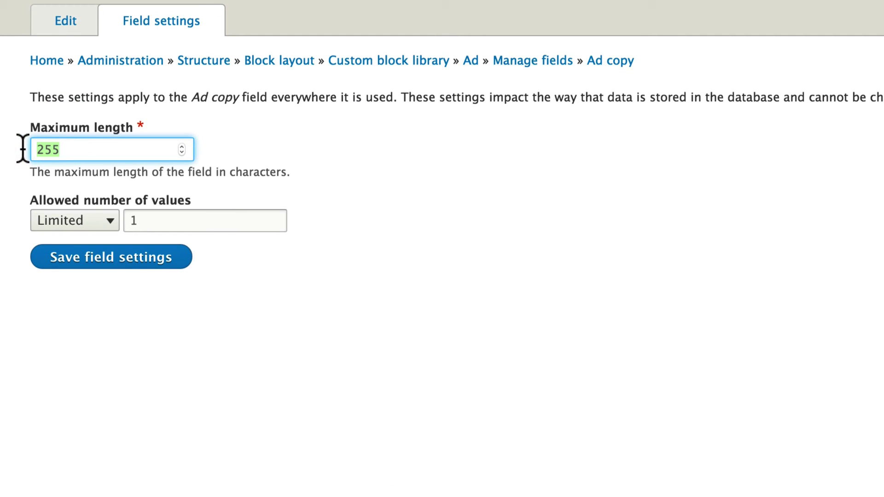
text(150)
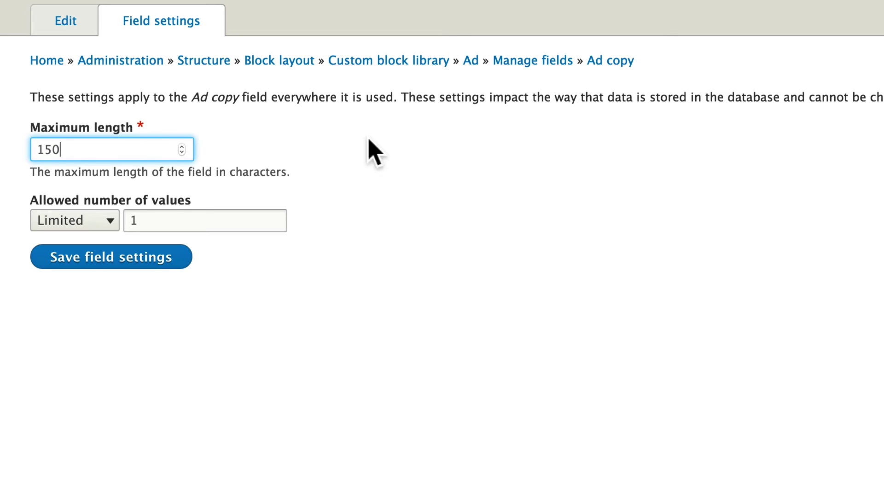
click(381, 153)
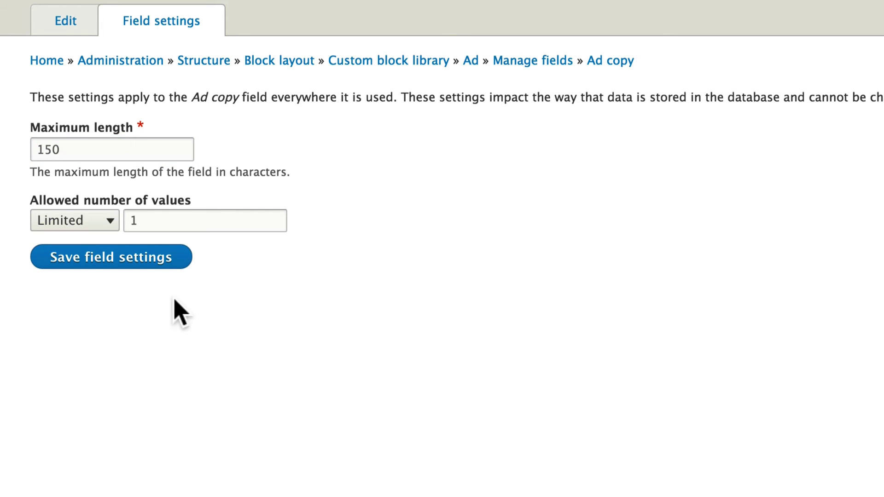
click(87, 265)
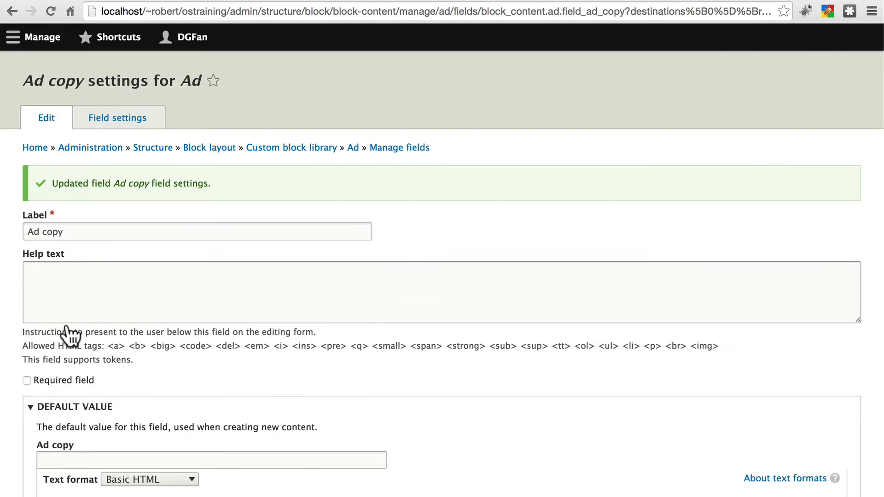
scroll(261, 314, down, 2)
scroll(261, 315, down, 3)
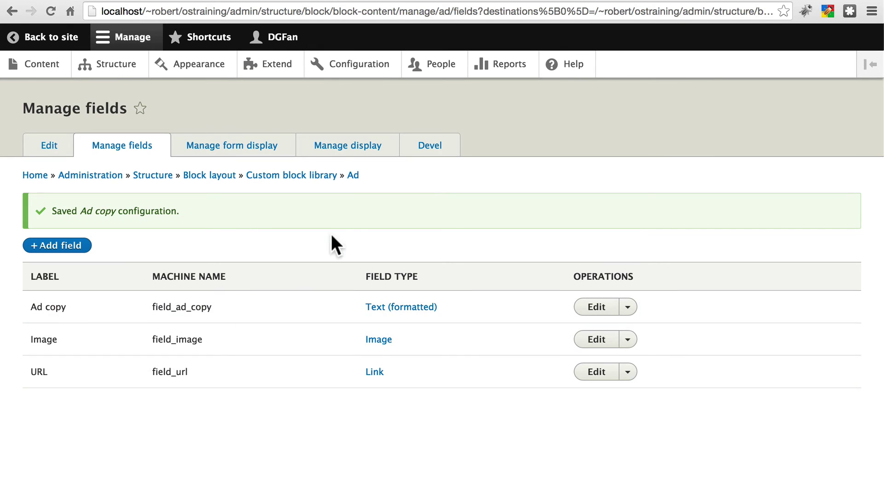
On Manage display, move the Image and Ad copy fields above URL.
click(332, 144)
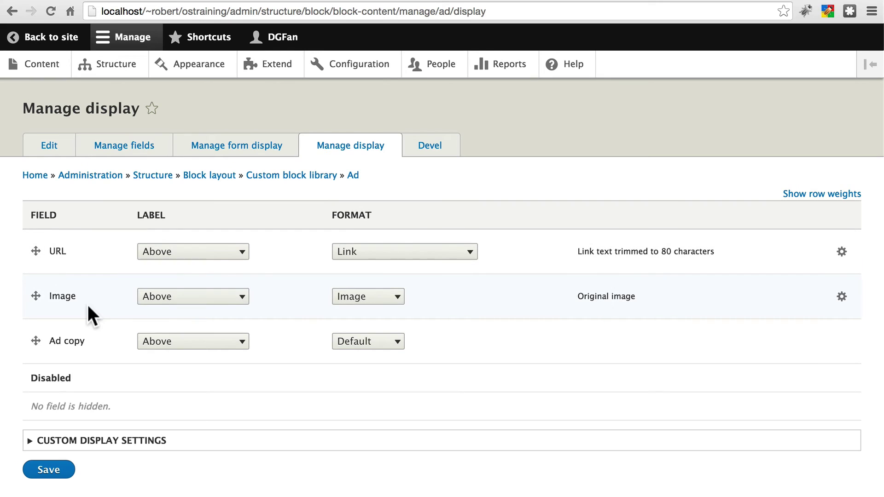
drag(36, 296, 35, 261)
drag(32, 394, 30, 353)
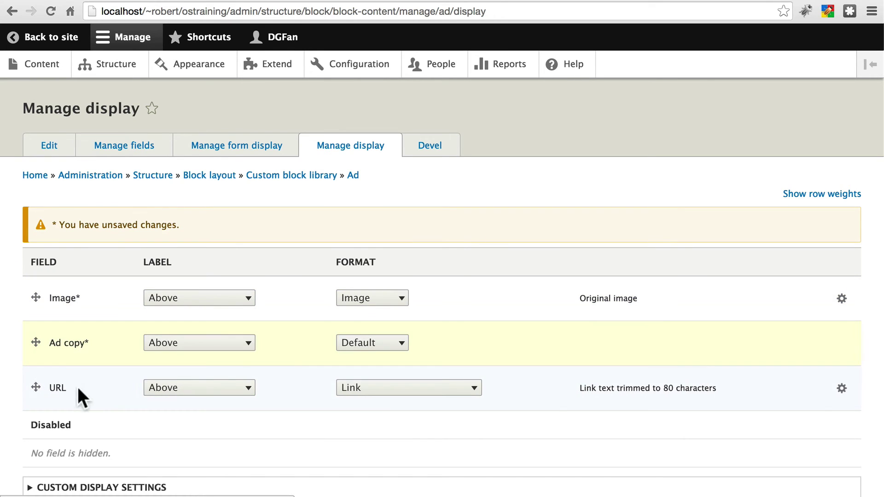
Set the Image, Ad copy and URL labels to '- Hidden -' and save the display.
click(169, 299)
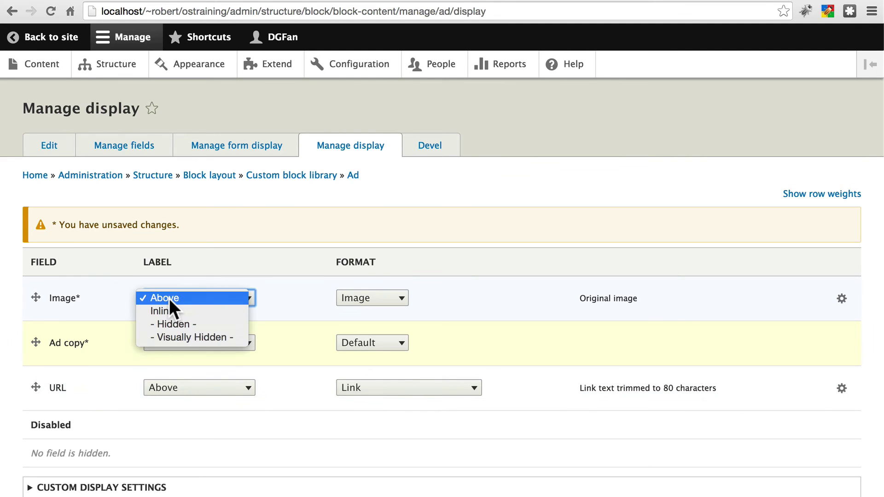
click(170, 324)
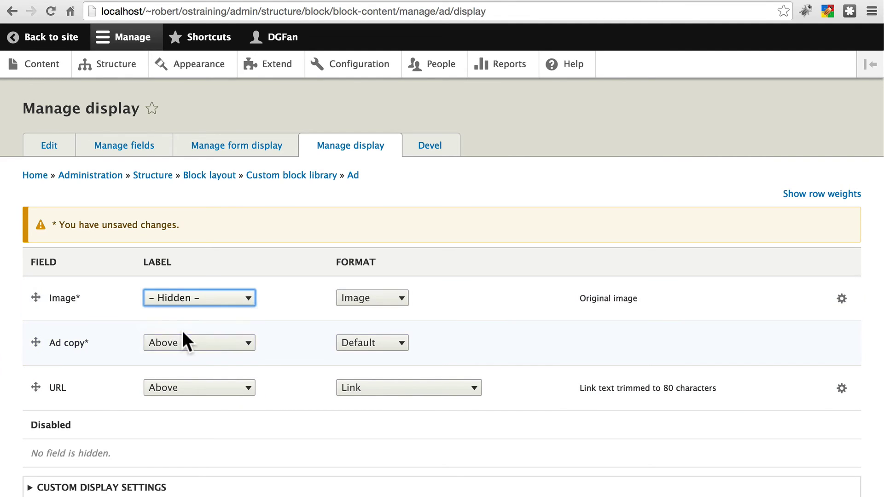
click(183, 335)
click(172, 367)
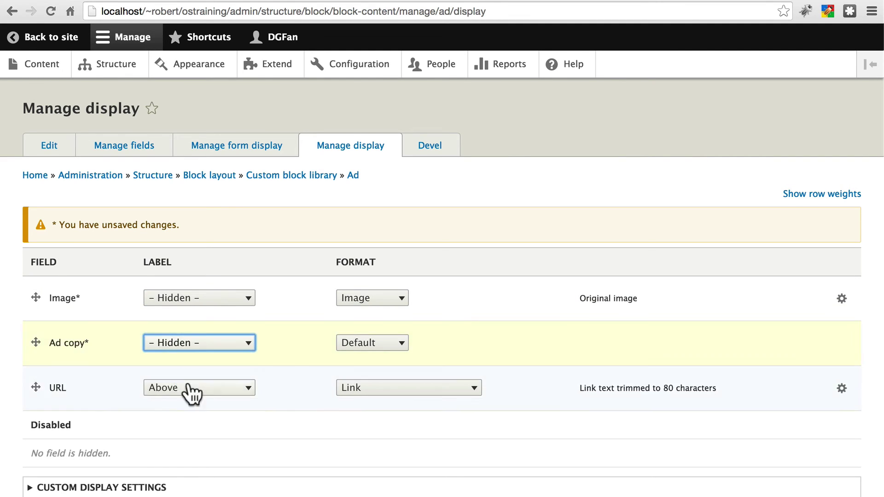
click(189, 387)
click(184, 412)
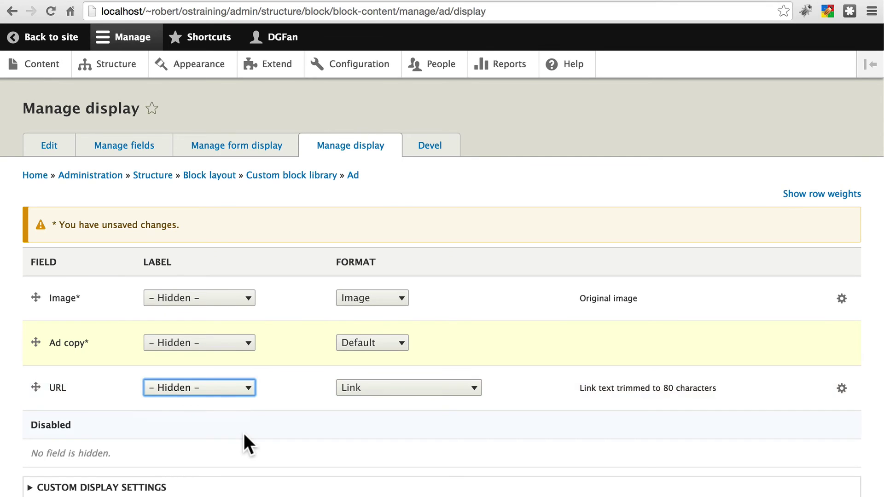
scroll(244, 433, down, 3)
click(57, 435)
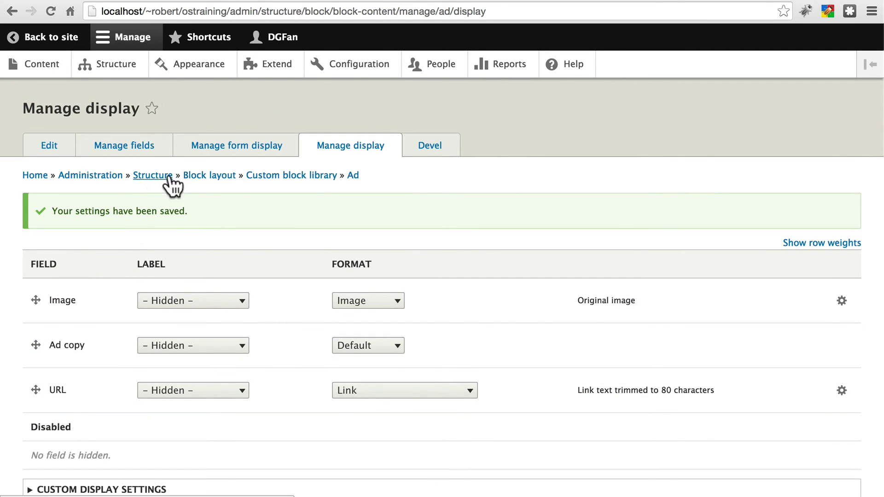
click(203, 174)
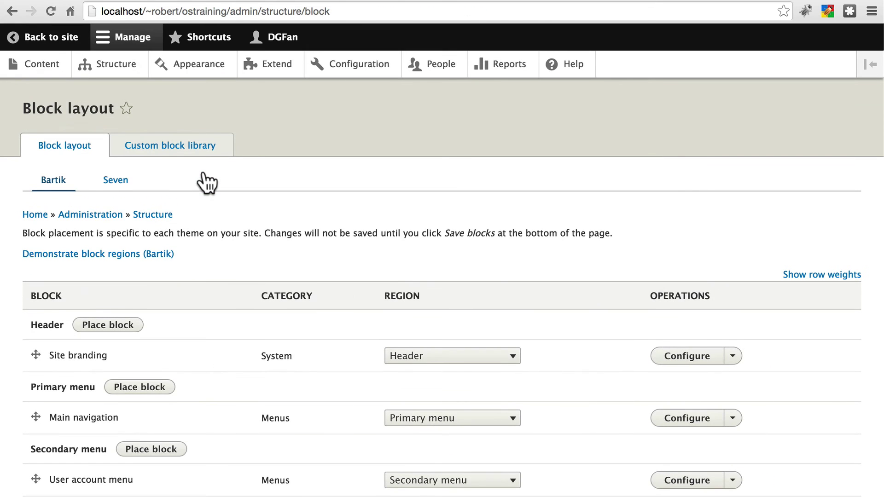
click(179, 145)
click(104, 261)
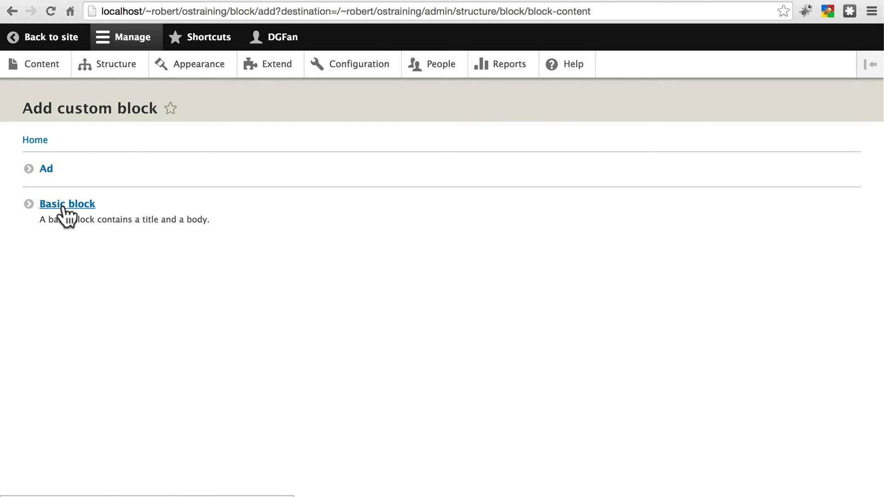
click(51, 178)
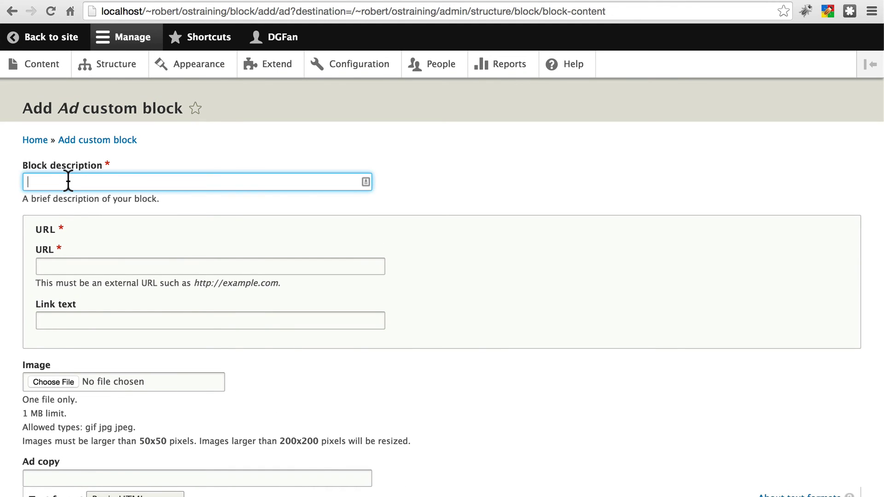
text(Fender ad)
click(126, 263)
text(http://fen)
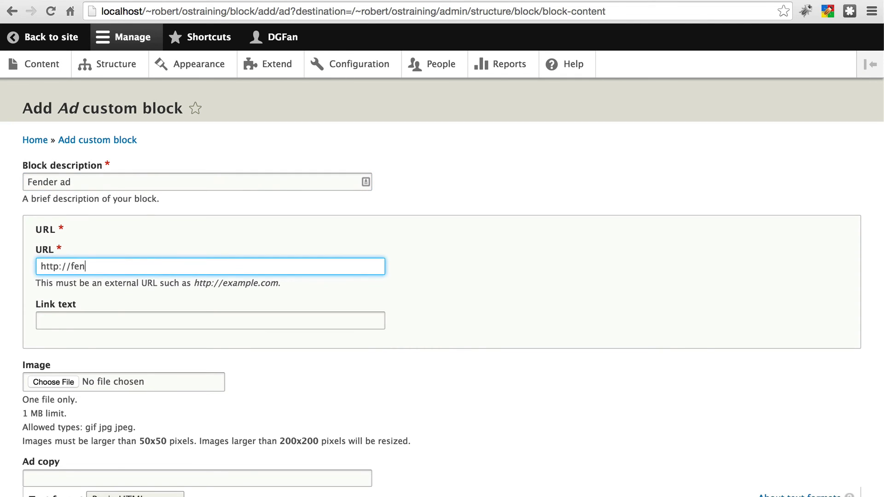
text(der.com)
scroll(451, 264, down, 5)
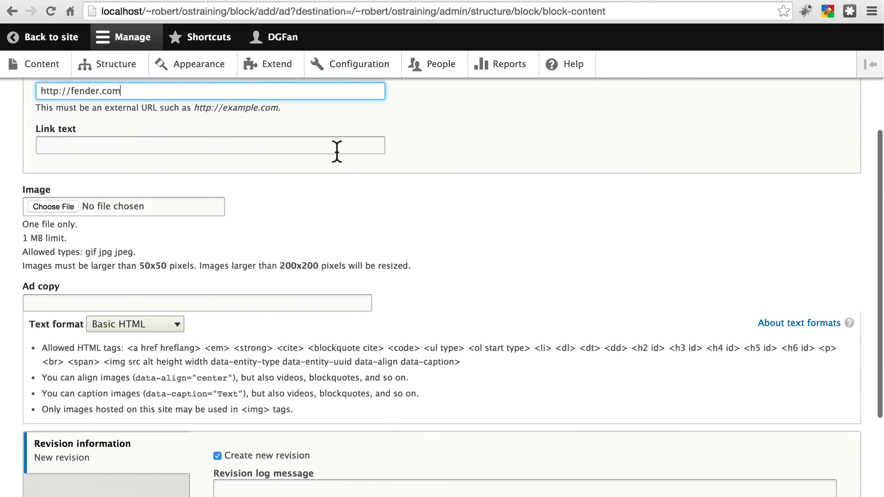
click(340, 146)
text(Fender Guitars)
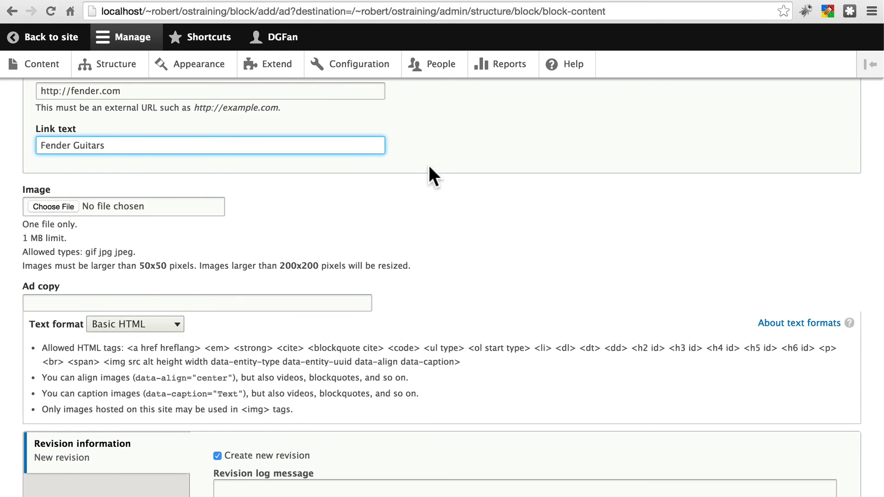
Upload fender.jpg, enter 'Fender seriously makes some great guitars. Check them out' as copy, and save.
click(55, 204)
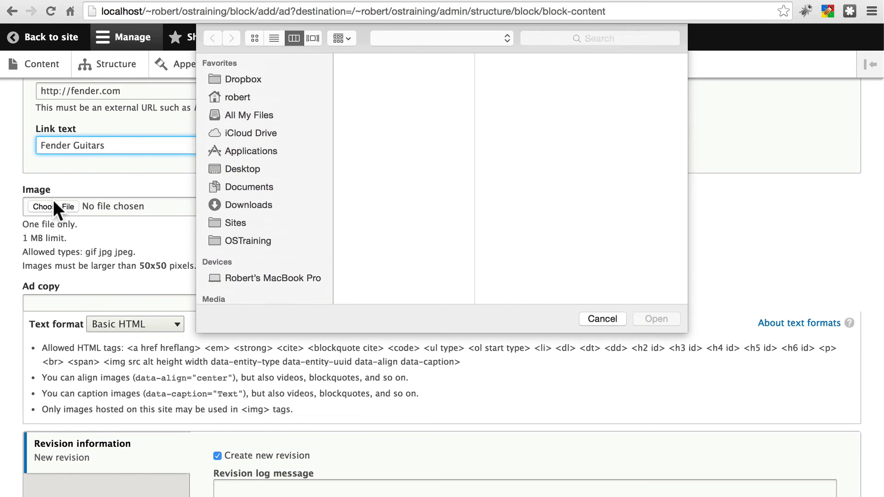
click(369, 57)
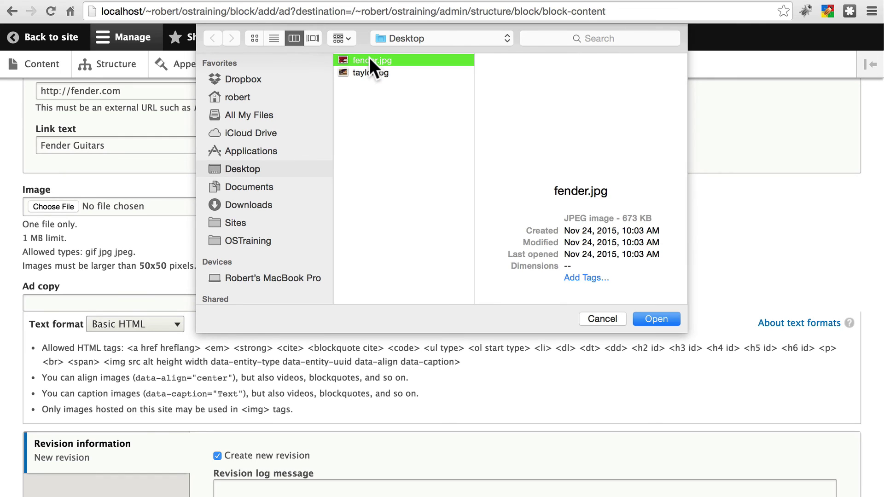
click(655, 315)
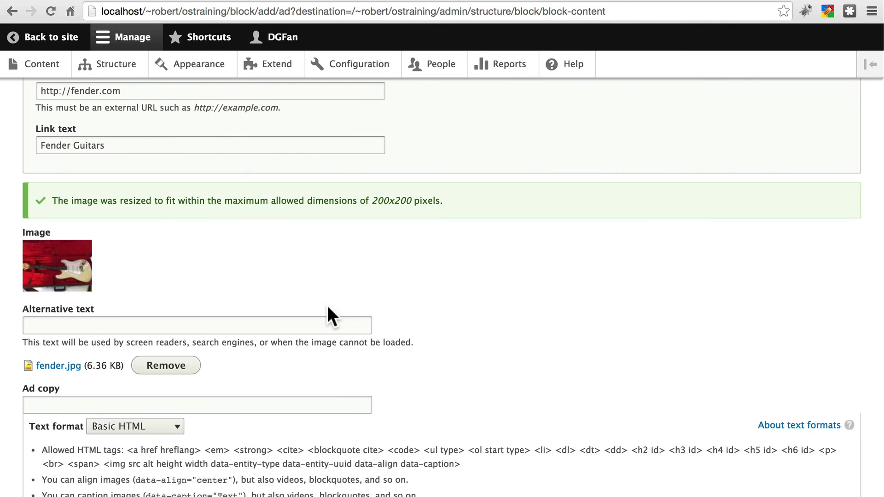
scroll(327, 305, down, 3)
scroll(327, 305, down, 2)
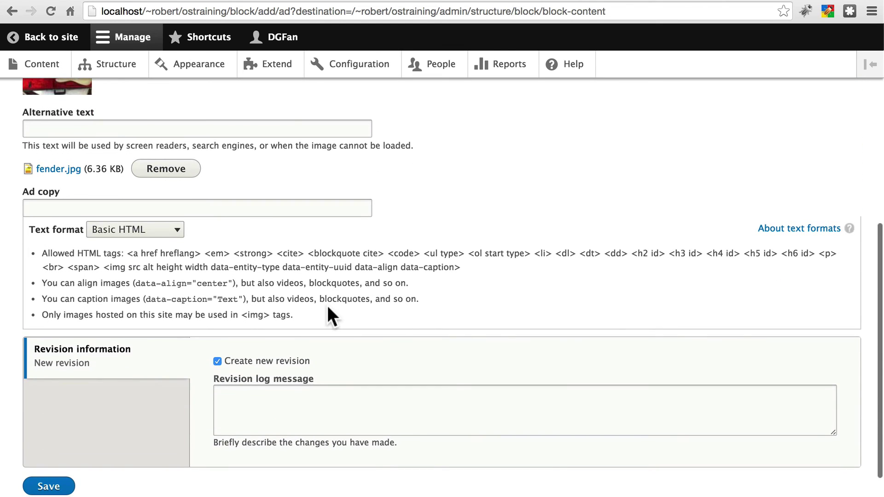
click(295, 205)
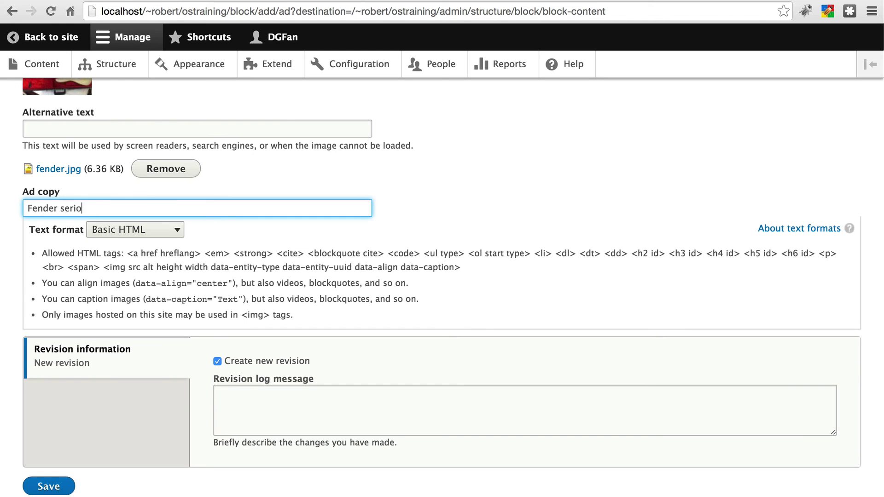
text(Fender seriously makes some gre)
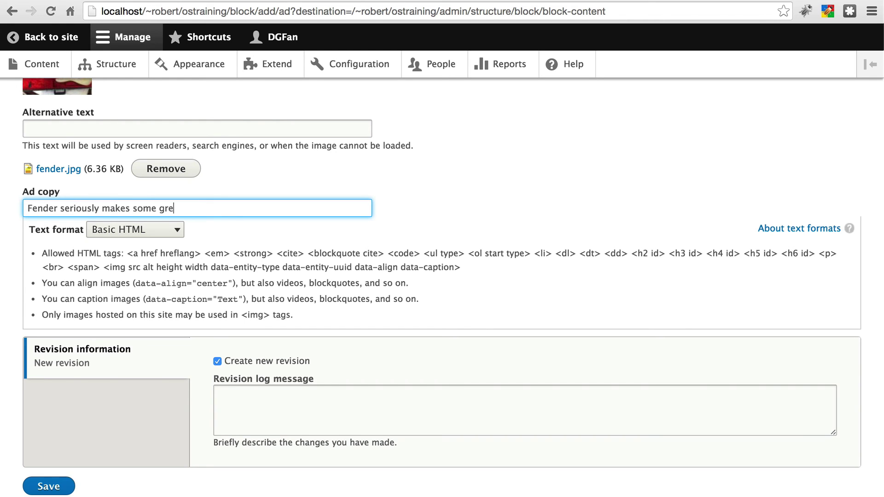
text(at guitars. Check them out!)
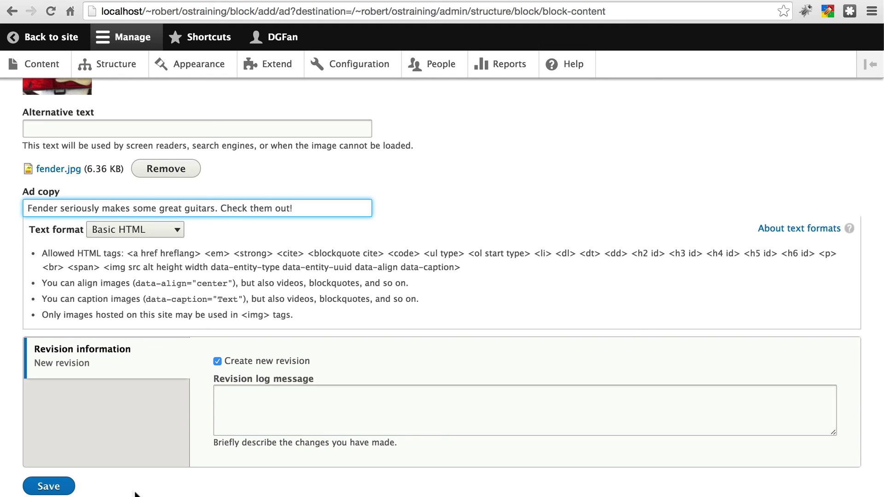
click(57, 487)
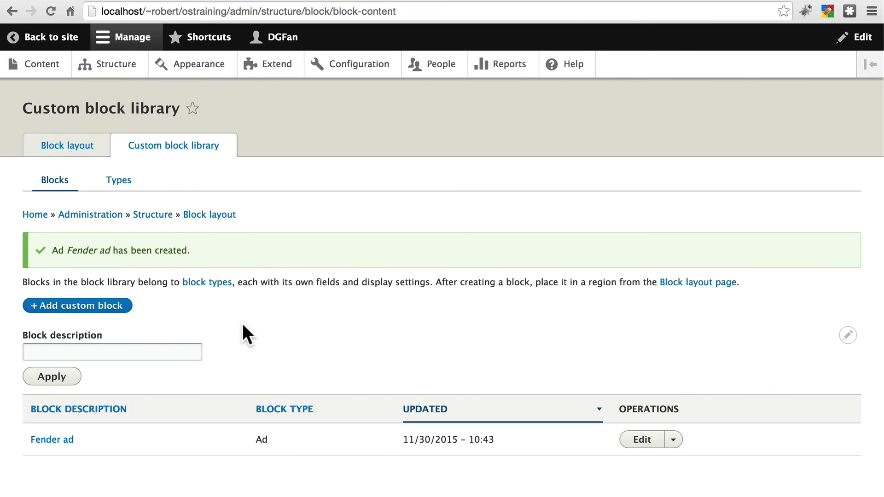
Place the Fender ad block in Sidebar second with Display title unchecked, and save it.
click(60, 145)
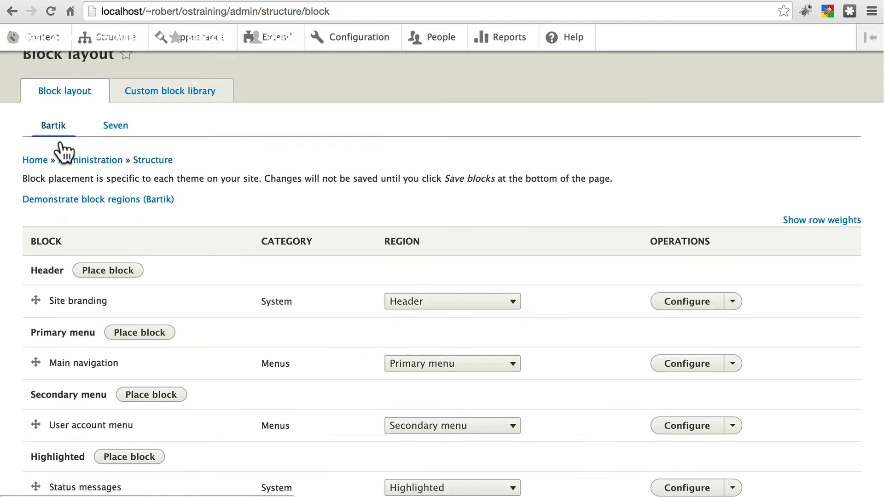
scroll(259, 264, down, 15)
scroll(258, 262, down, 3)
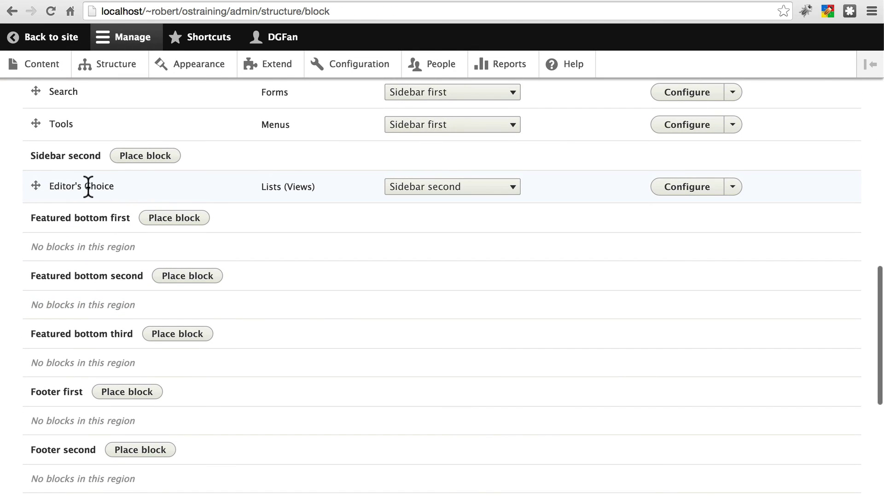
click(156, 156)
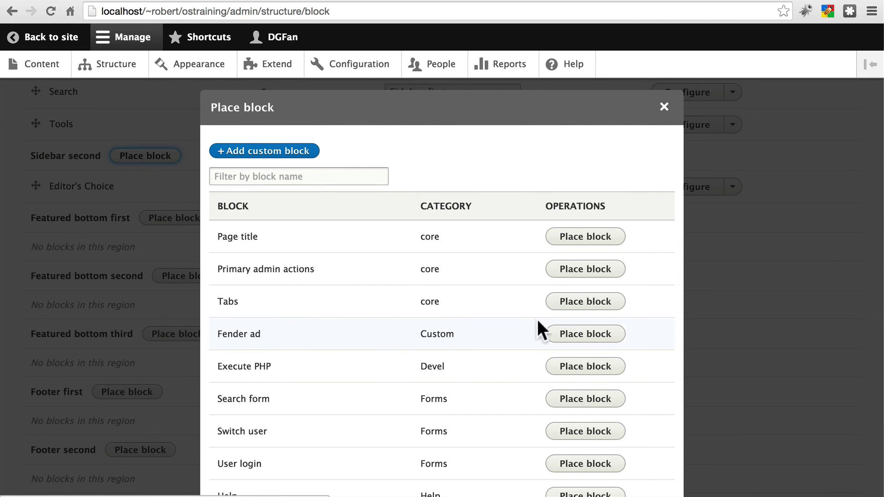
click(565, 335)
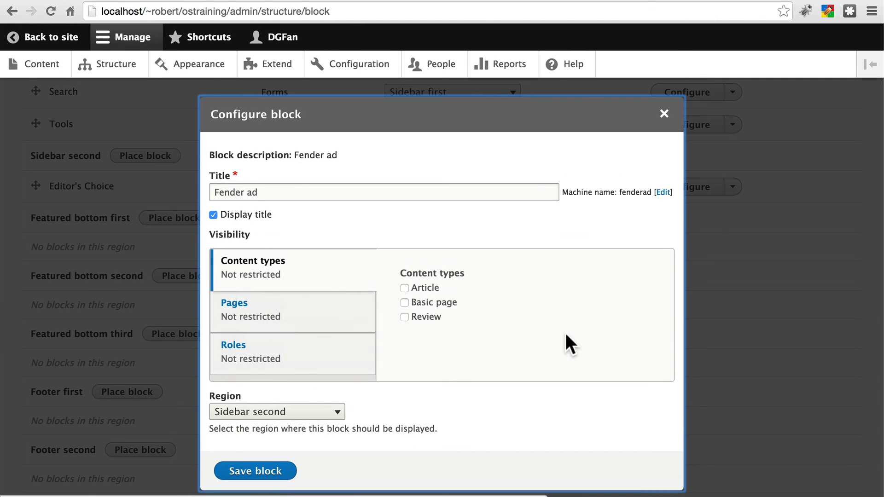
click(212, 215)
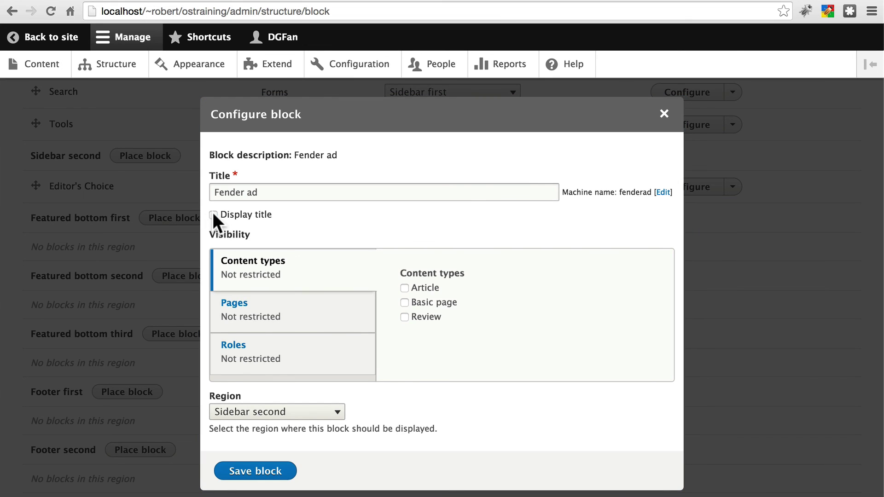
click(268, 479)
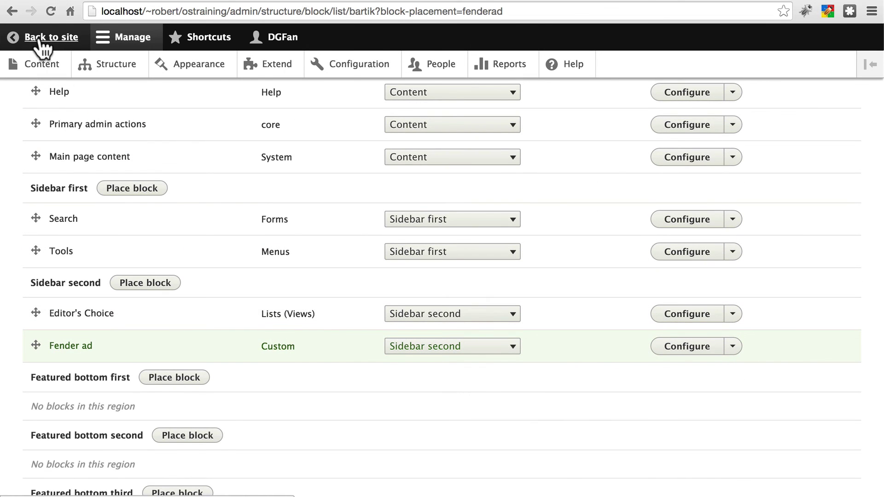
On the front page, find the Fender ad under Editor's Choice and follow its Fender Guitars link.
click(17, 41)
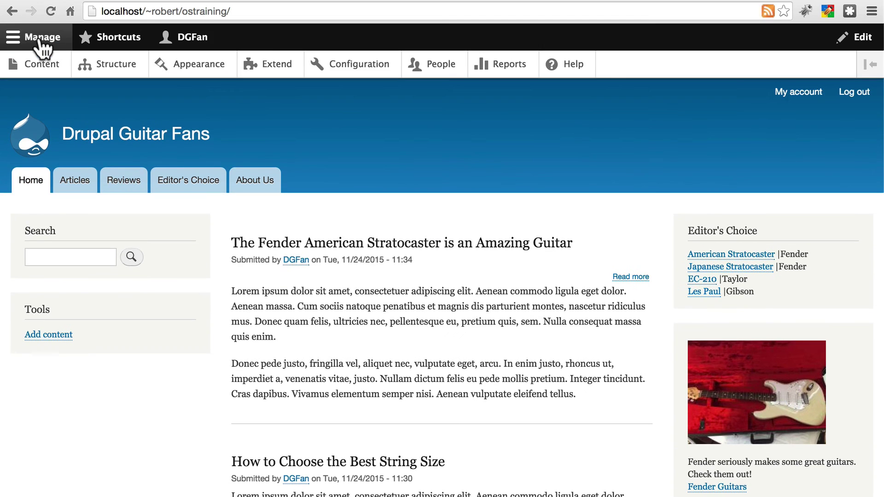
scroll(448, 231, down, 3)
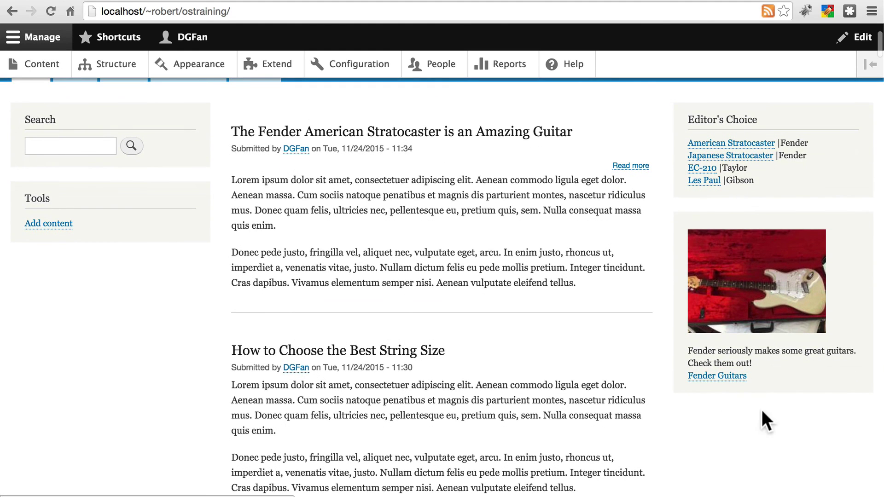
mouse_move(775, 294)
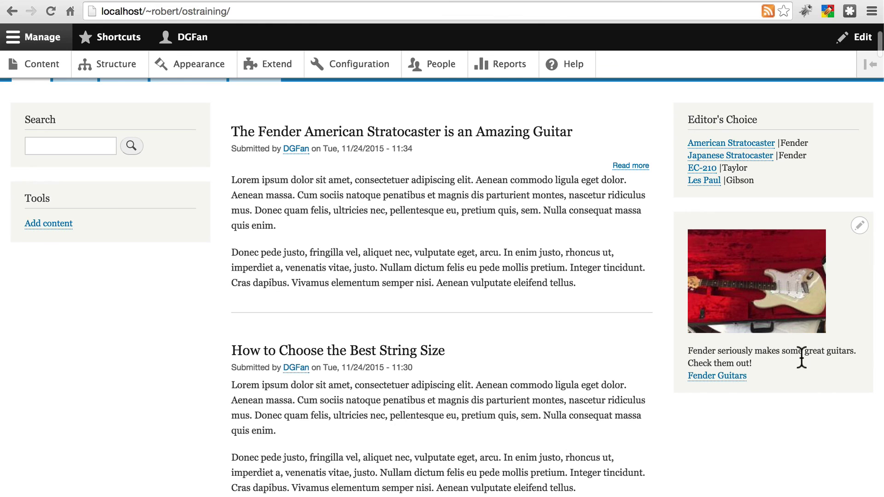
click(720, 376)
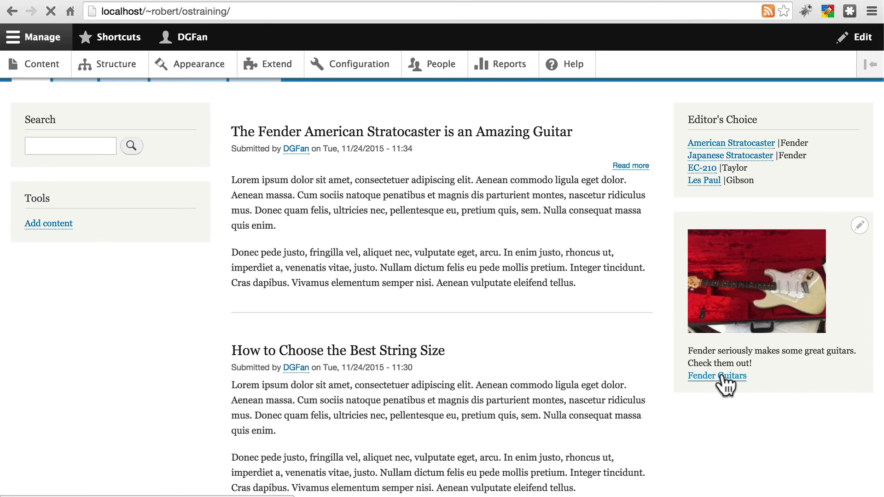